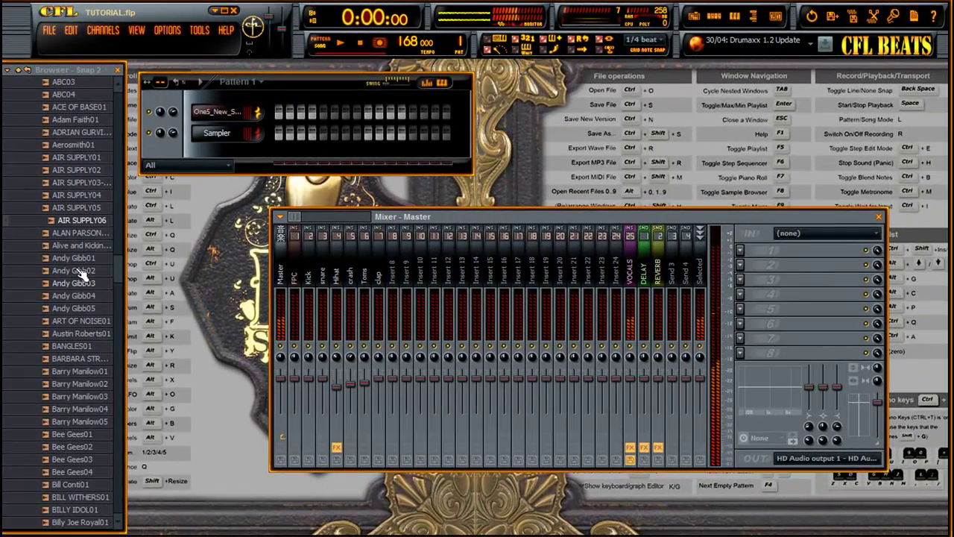
# Step: Scroll the Browser list up toward the AIR SUPPLY06 sample
pyautogui.scroll(5, 120, 272)
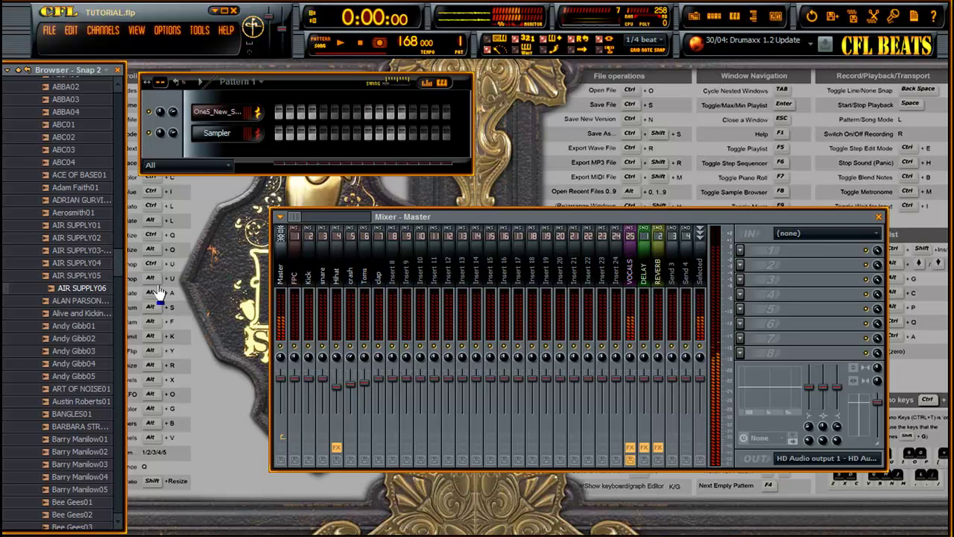
# Step: Load AIR SUPPLY06 into Edison from its browser menu and start looped playback
pyautogui.rightClick(102, 291)
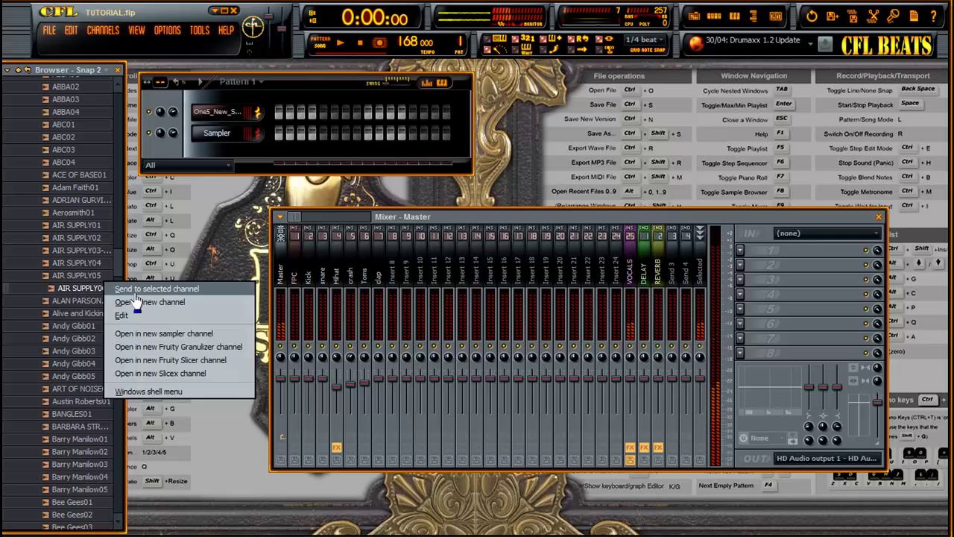
pyautogui.click(129, 317)
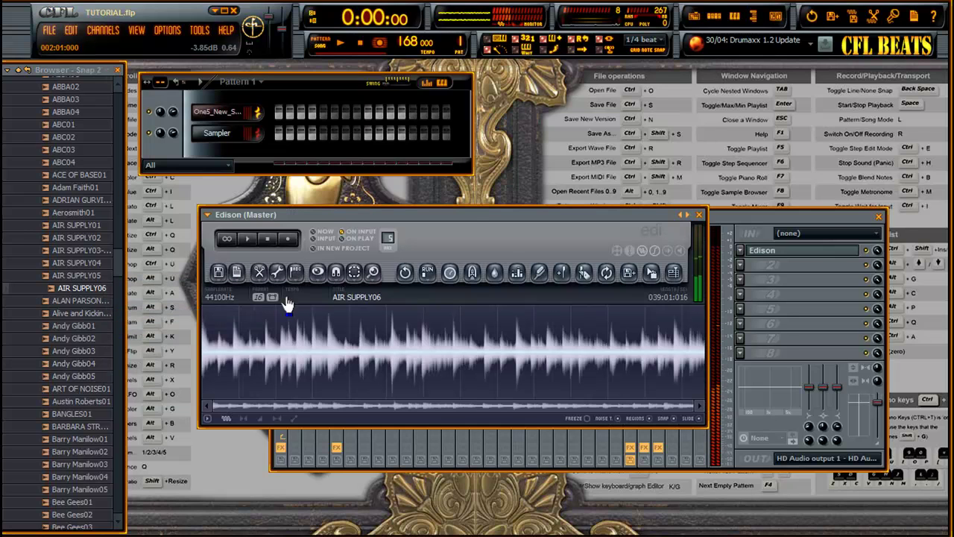
pyautogui.click(218, 273)
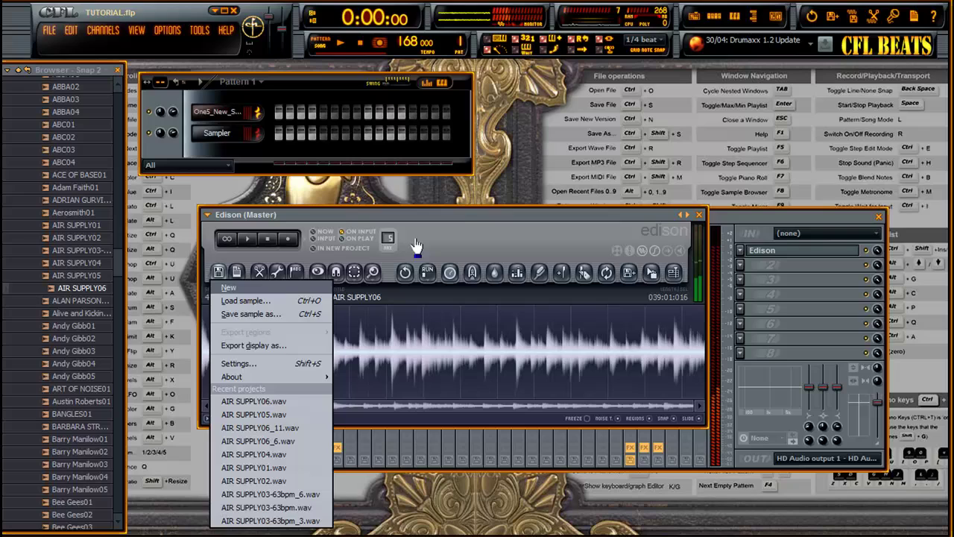
pyautogui.click(454, 219)
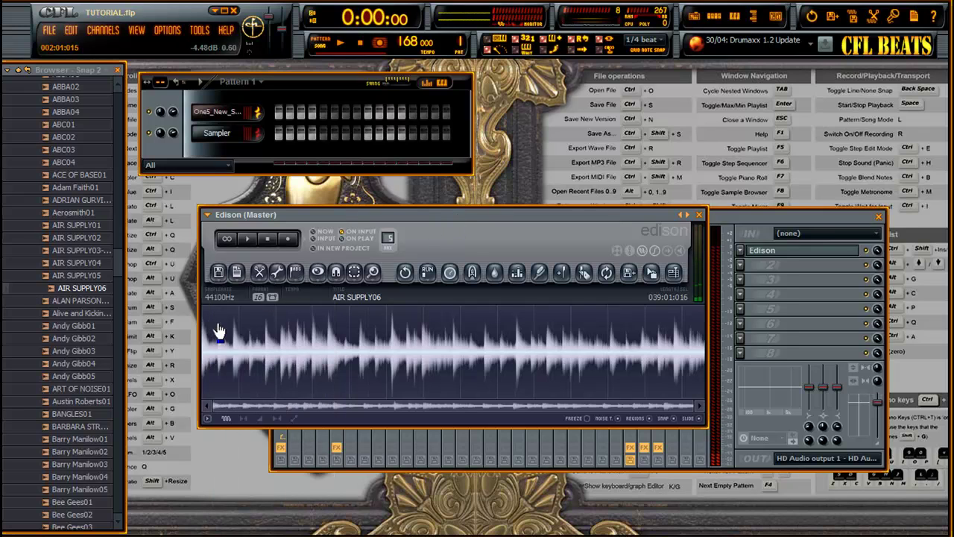
pyautogui.click(231, 243)
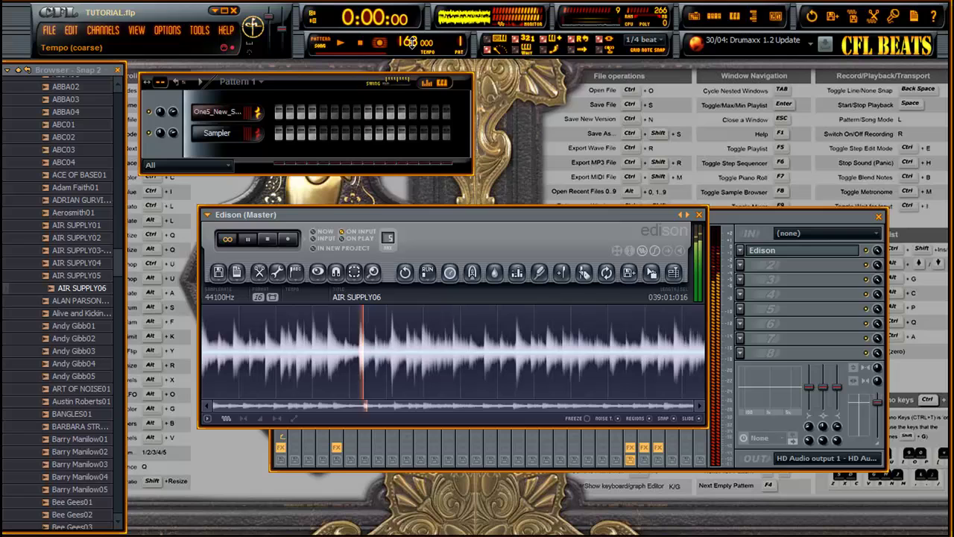
# Step: Tap the tempo in time with the looping sample and accept 71 BPM
pyautogui.rightClick(410, 43)
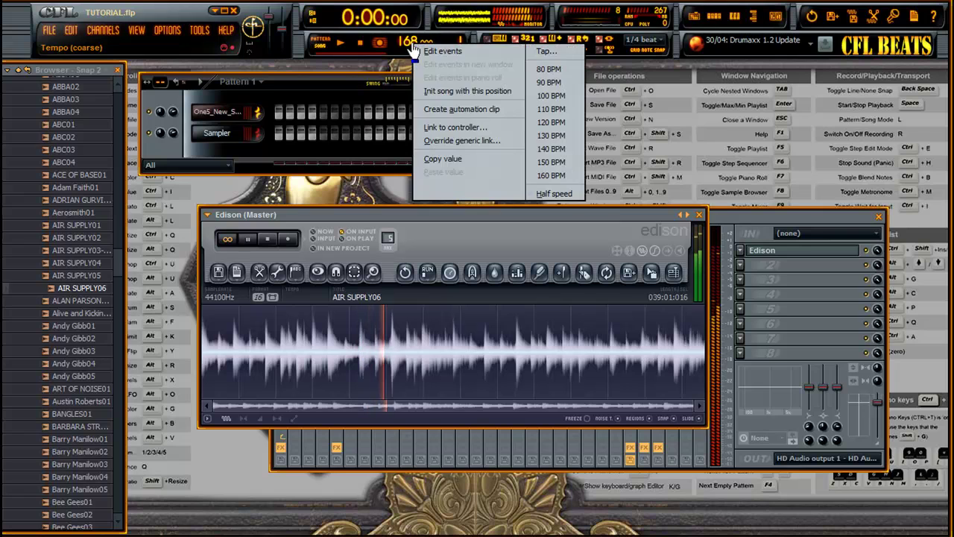
pyautogui.click(547, 51)
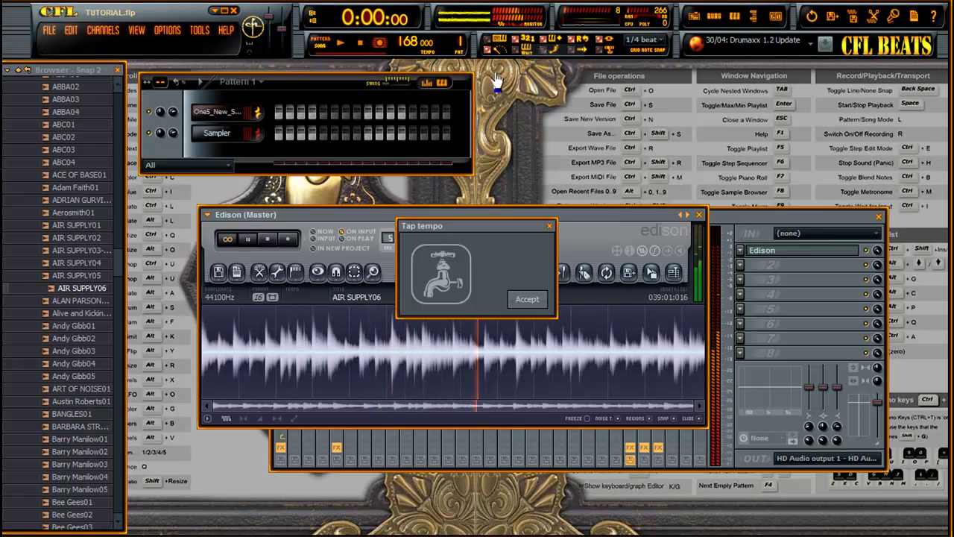
pyautogui.click(450, 275)
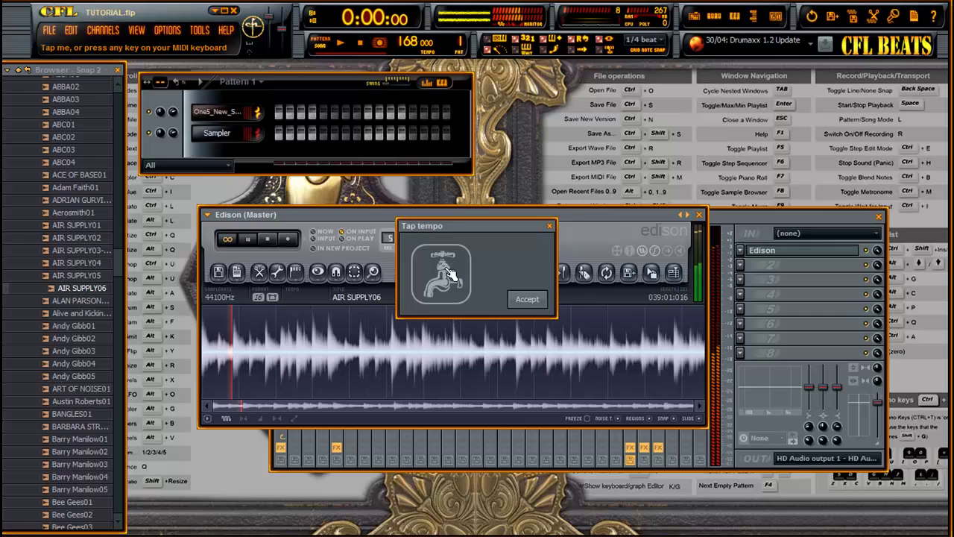
pyautogui.click(450, 275)
pyautogui.click(450, 274)
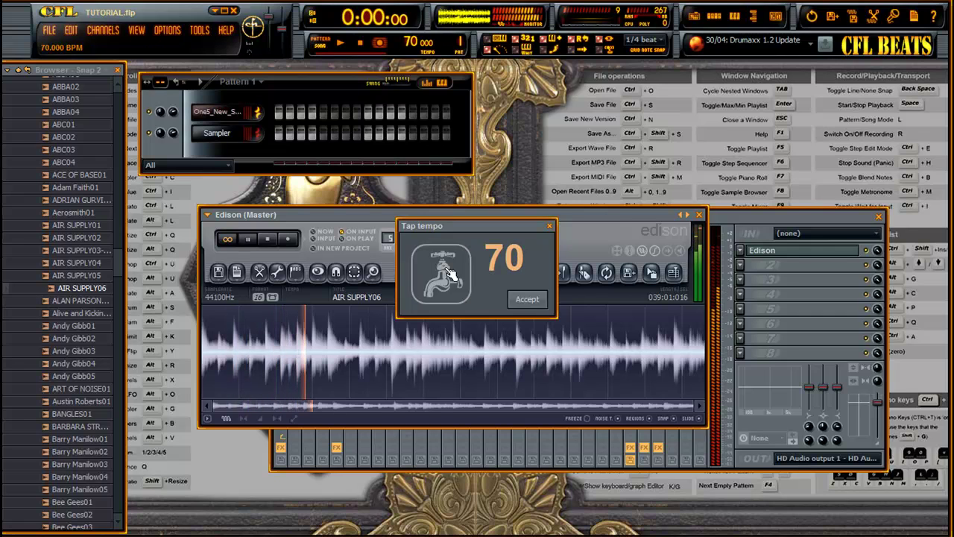
pyautogui.click(450, 274)
pyautogui.click(450, 275)
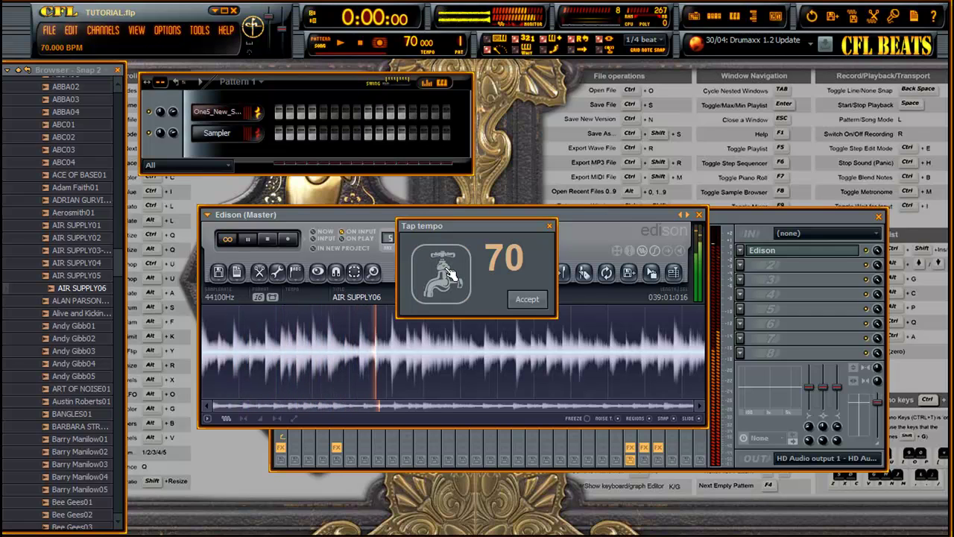
pyautogui.click(451, 274)
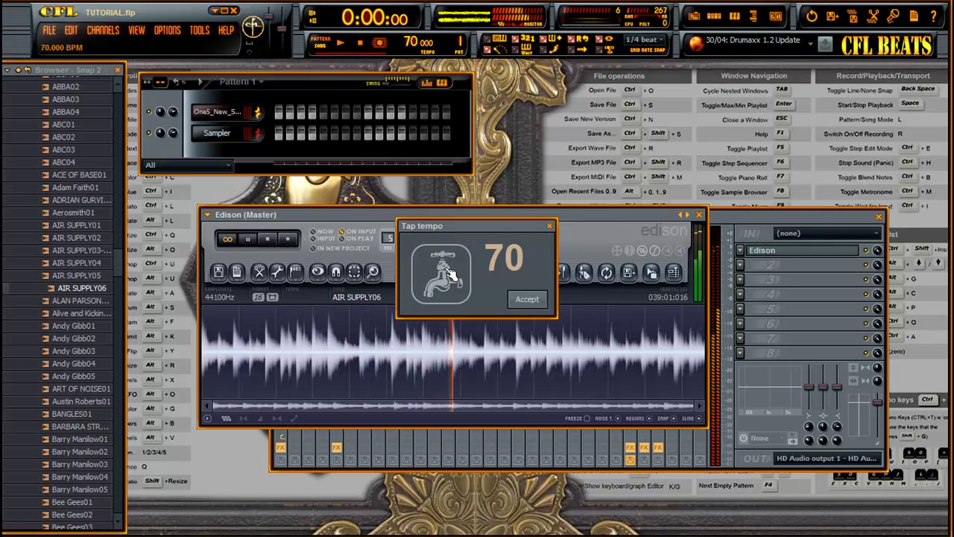
pyautogui.click(450, 274)
pyautogui.click(450, 274)
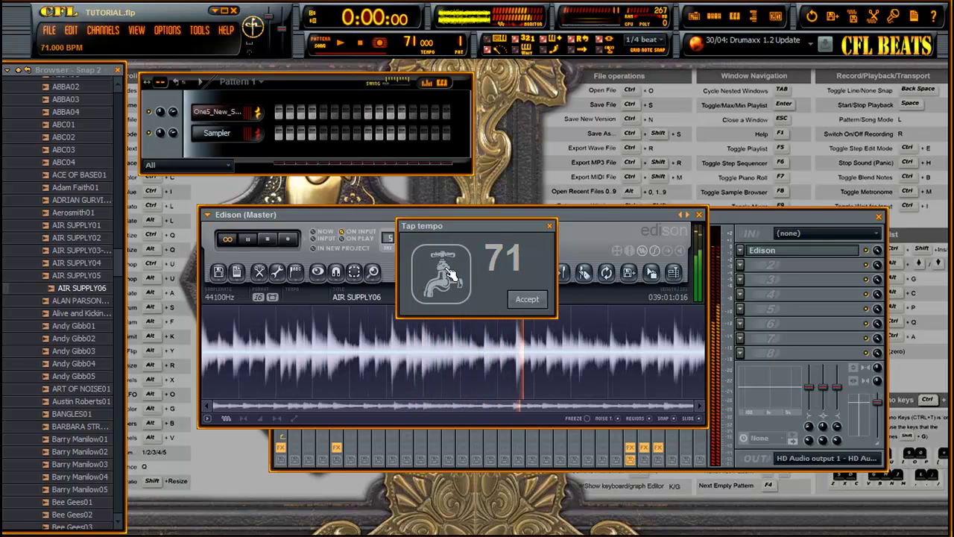
pyautogui.click(451, 274)
pyautogui.click(450, 275)
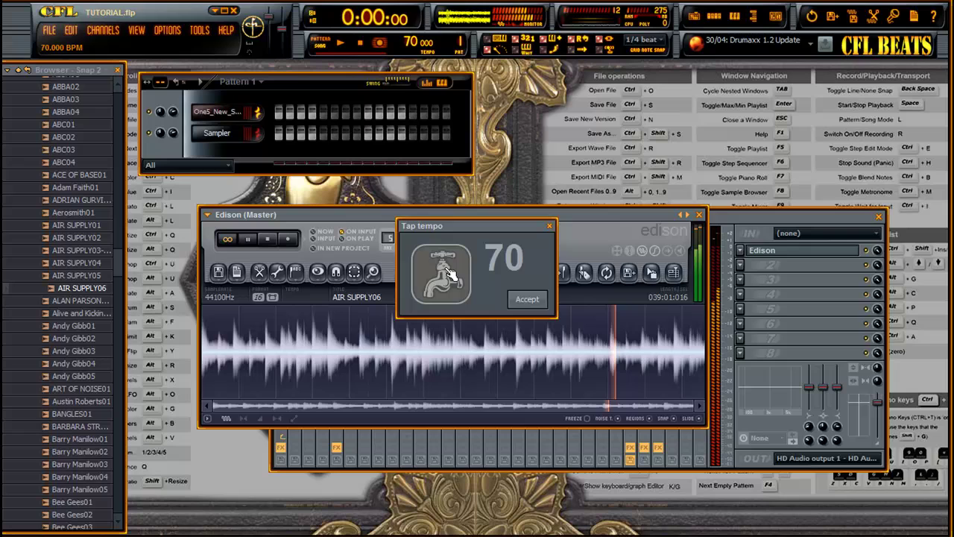
pyautogui.click(450, 274)
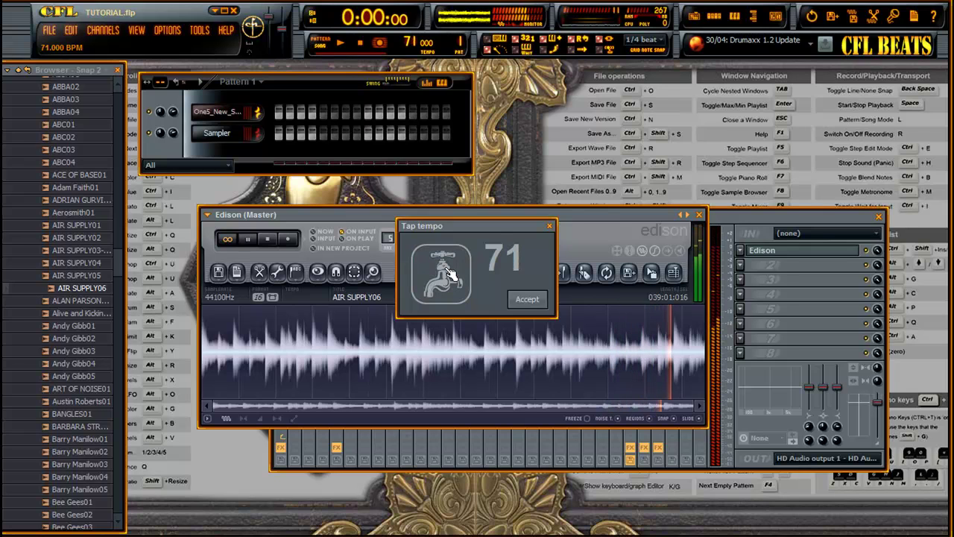
pyautogui.click(531, 299)
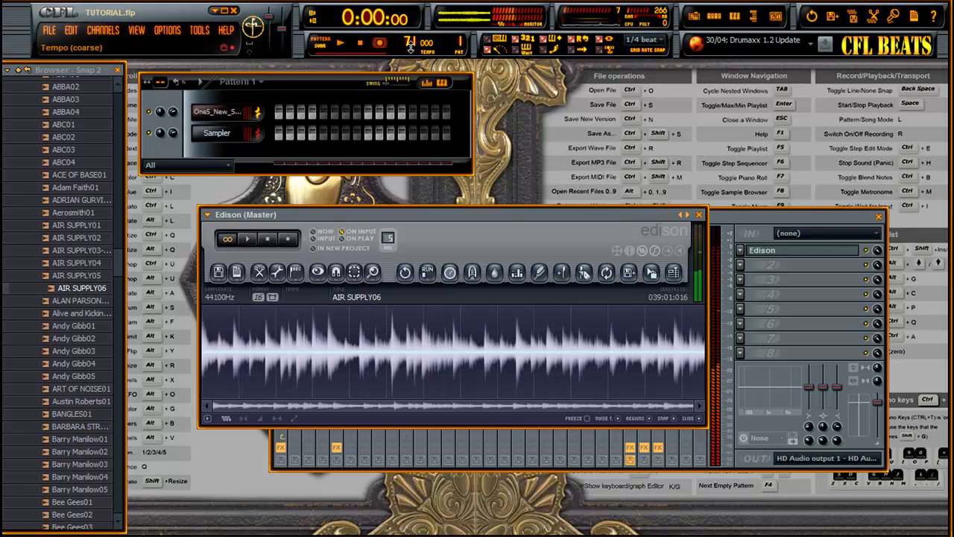
# Step: Set the Edison sample's length to 16 beats in its properties, giving about 70.42 BPM
pyautogui.moveTo(507, 216); pyautogui.dragTo(563, 193)
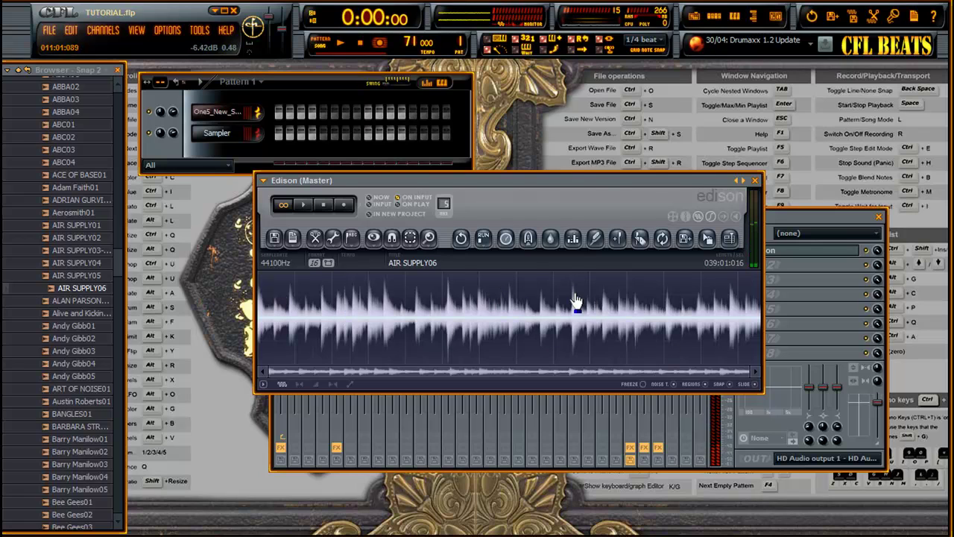
pyautogui.rightClick(482, 283)
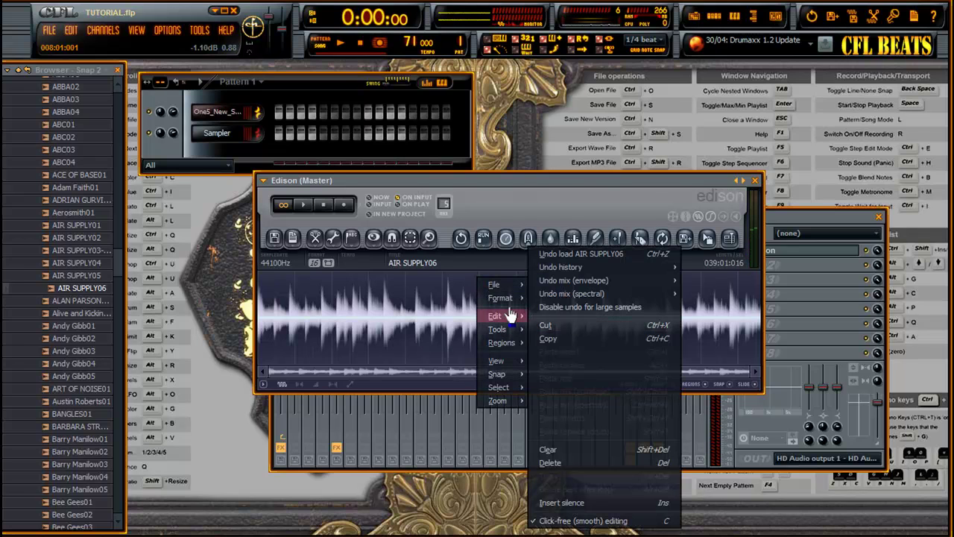
pyautogui.moveTo(514, 306)
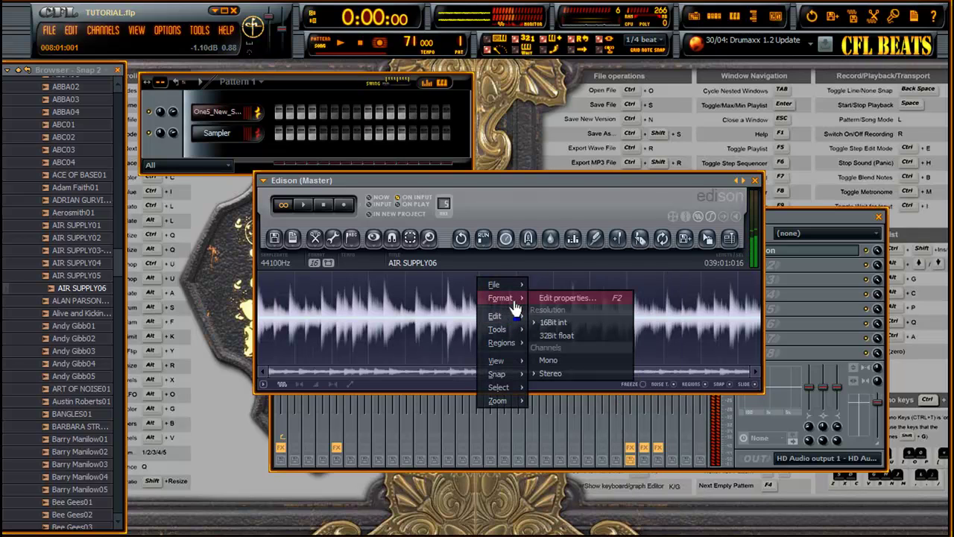
pyautogui.click(566, 304)
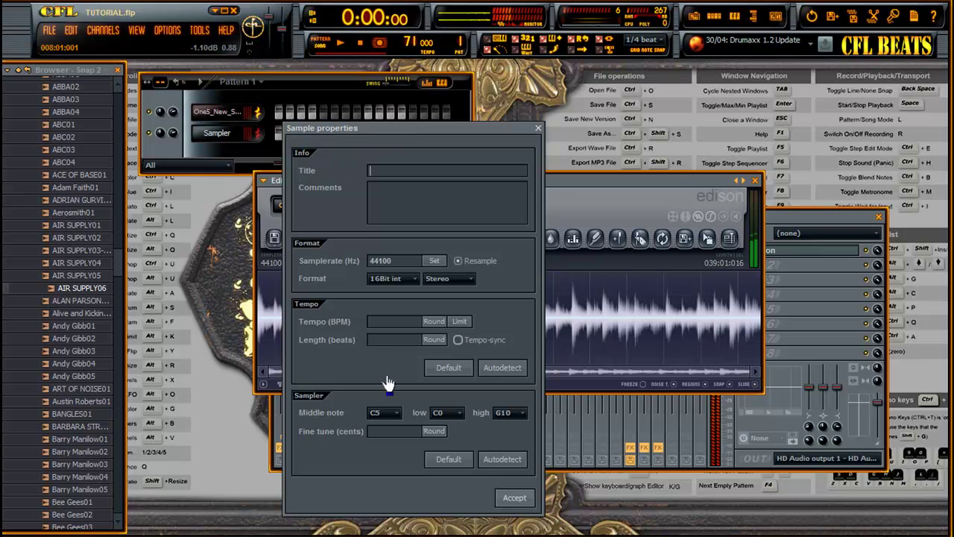
pyautogui.click(390, 341)
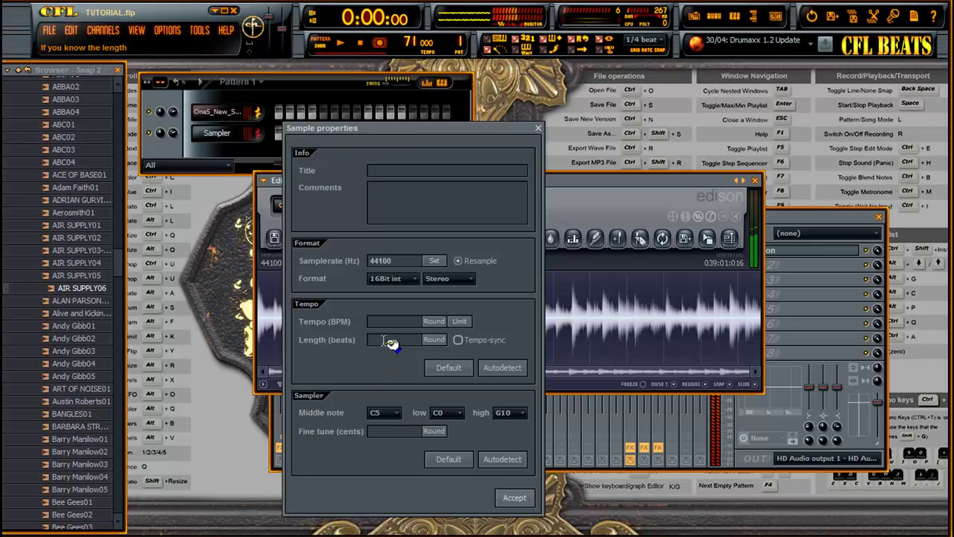
pyautogui.write('1')
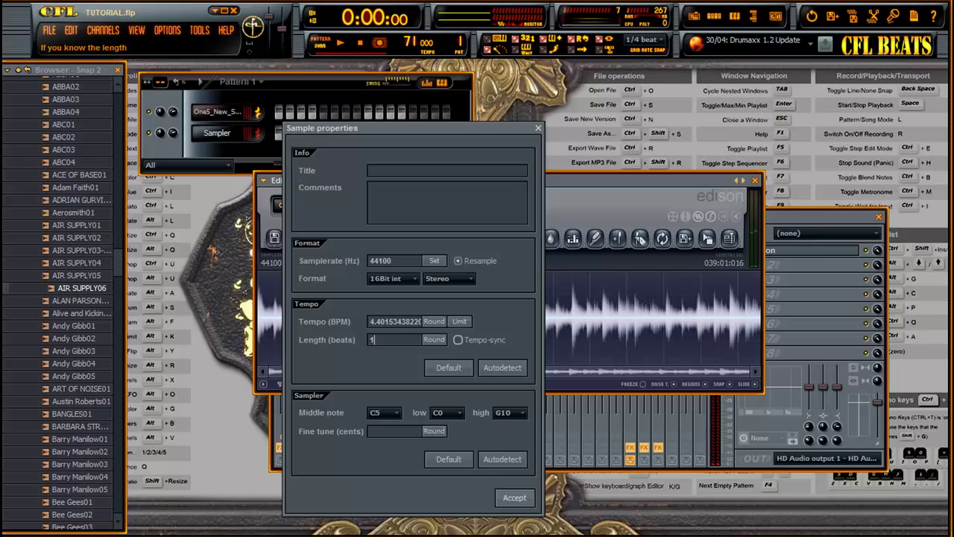
pyautogui.write('6')
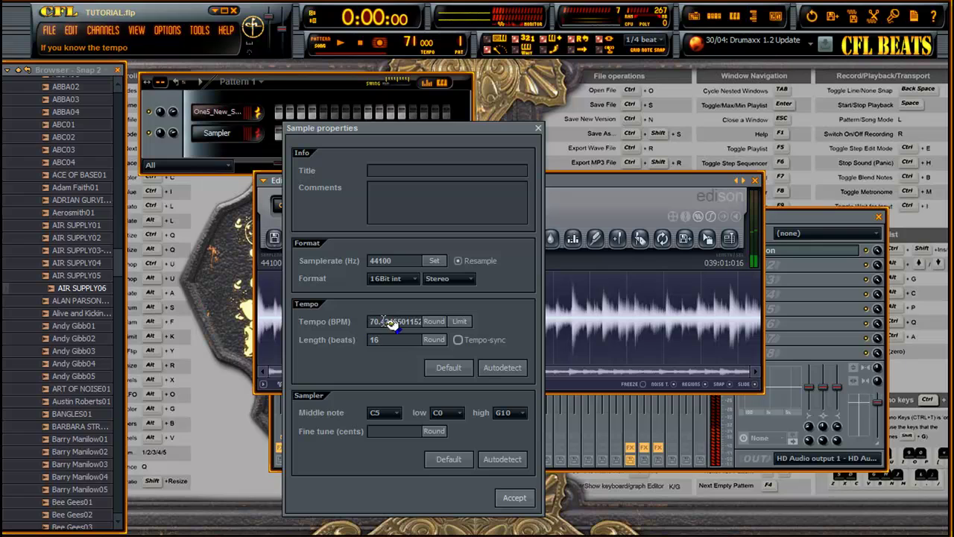
# Step: Accept the 16-beat sample properties and fine-tune the project tempo to 70.424 BPM
pyautogui.click(515, 497)
pyautogui.scroll(-2, 410, 41)
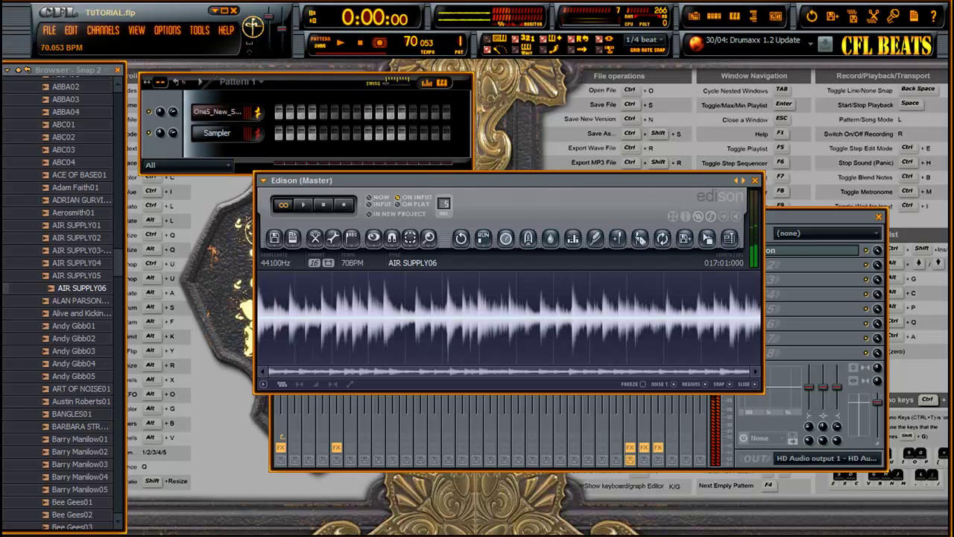
pyautogui.scroll(5, 426, 42)
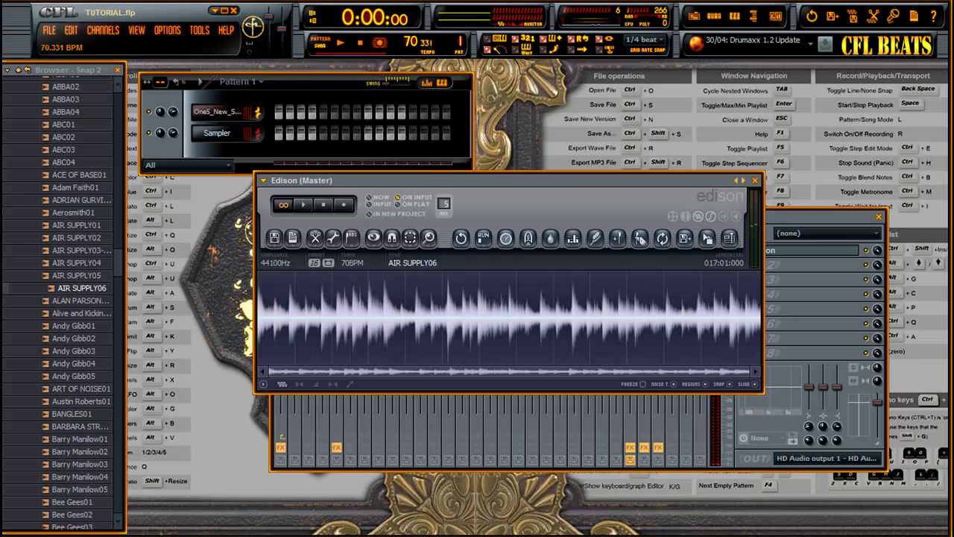
pyautogui.scroll(2, 427, 42)
pyautogui.scroll(3, 426, 43)
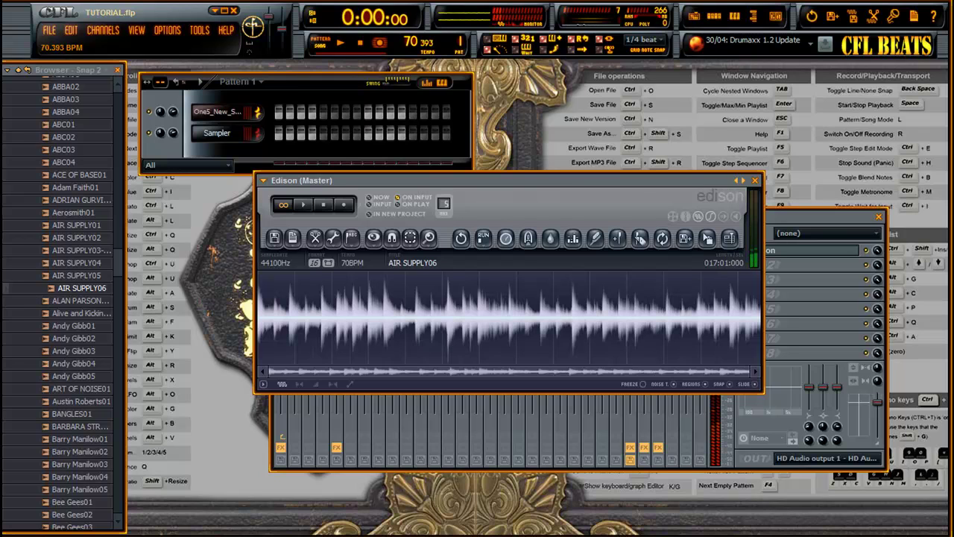
pyautogui.scroll(4, 426, 42)
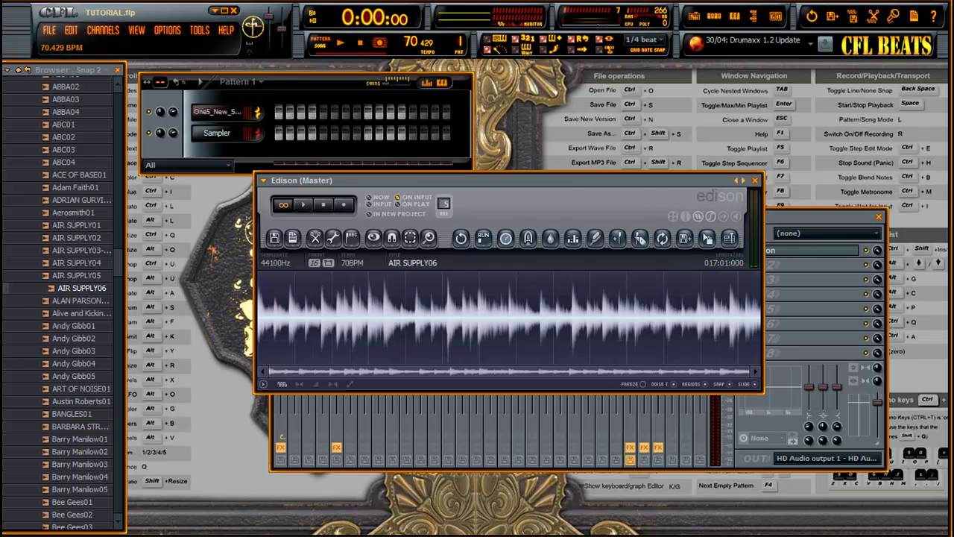
pyautogui.scroll(-2, 426, 42)
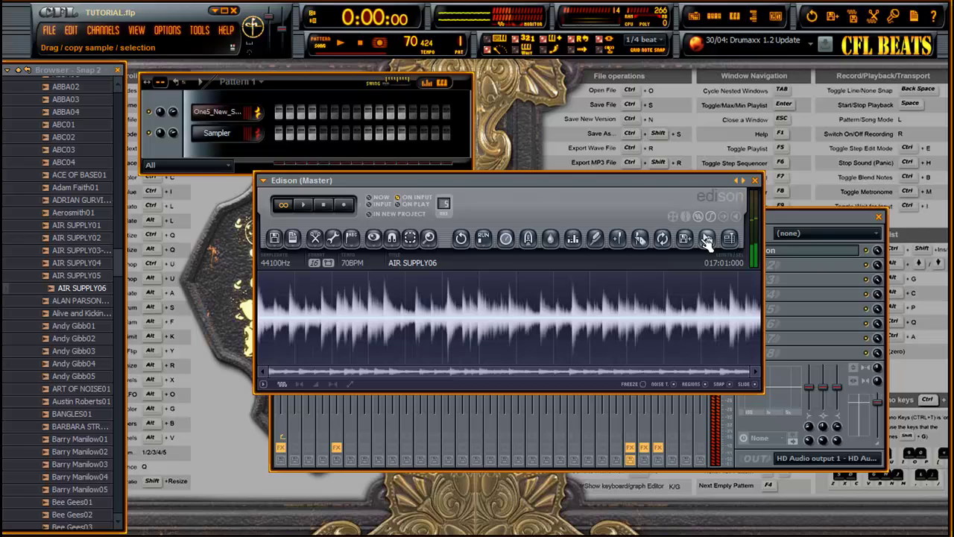
# Step: Send the loop to the Playlist as clip AIR SUPPLY06_13, confirm it ends at bar 5, and play
pyautogui.click(734, 246)
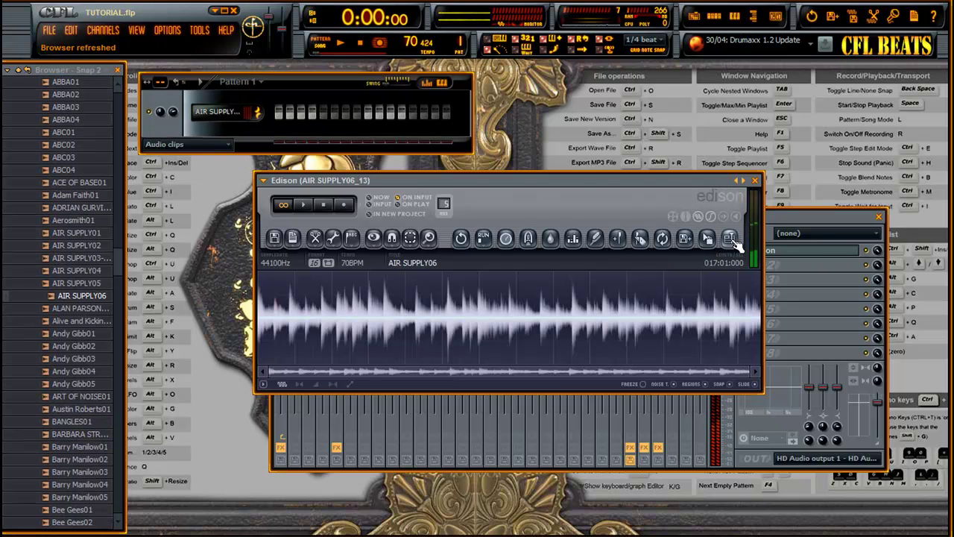
pyautogui.click(695, 18)
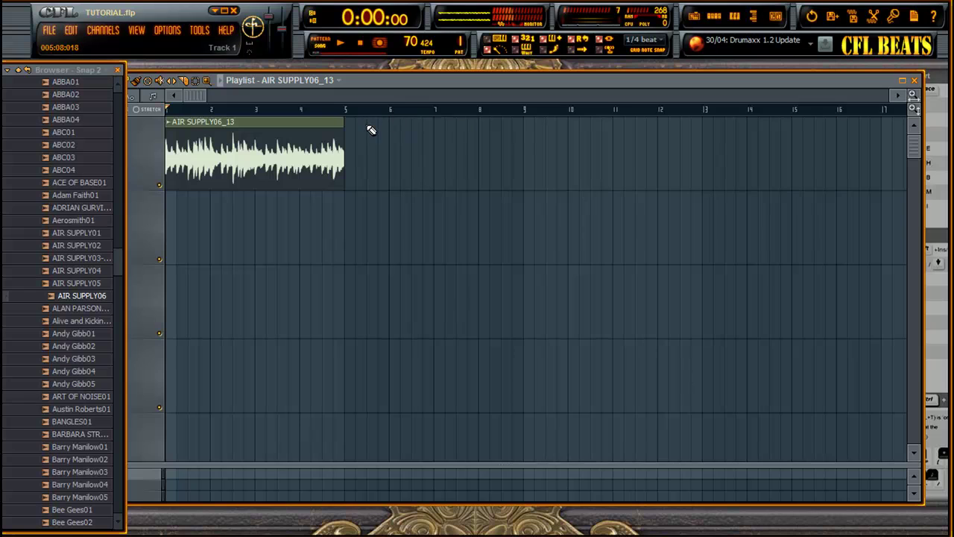
pyautogui.moveTo(371, 131); pyautogui.dragTo(319, 193)
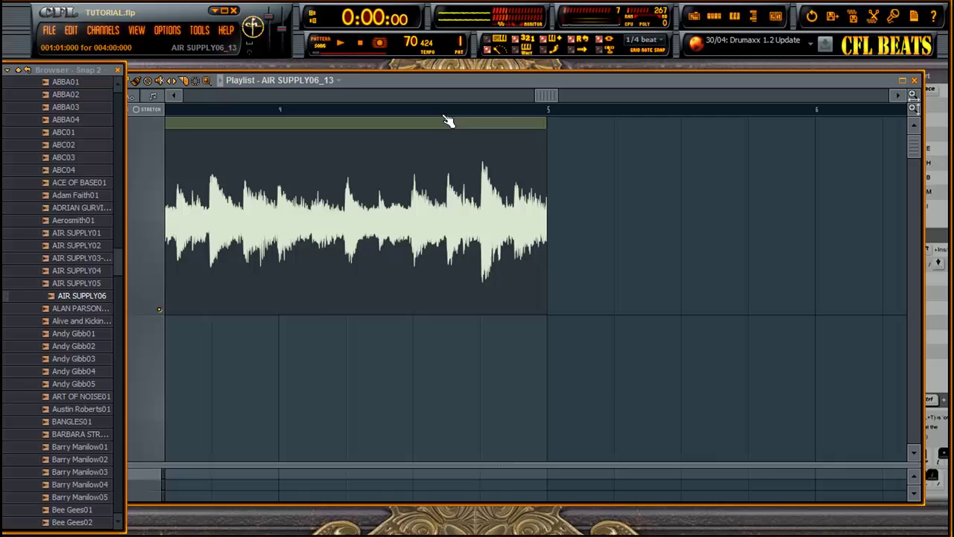
pyautogui.click(346, 46)
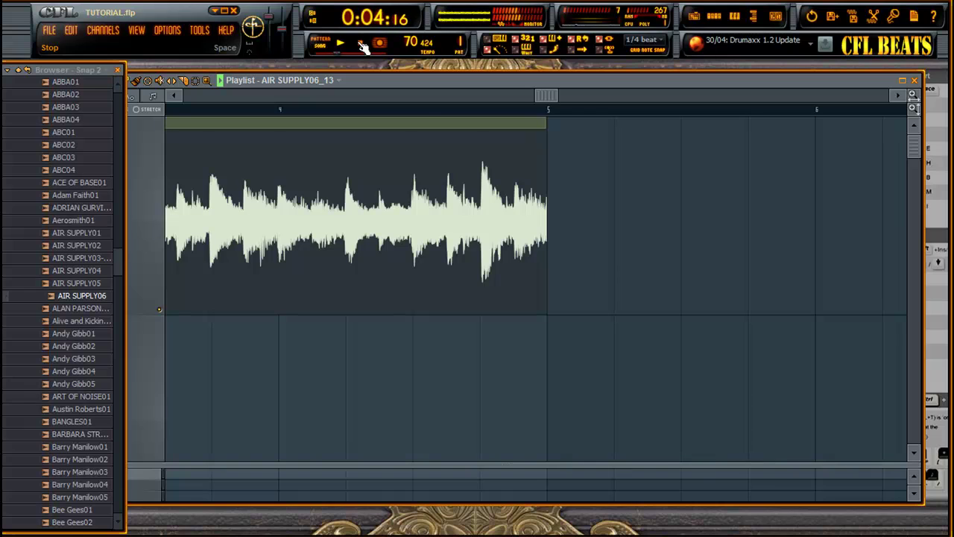
# Step: Raise the tempo to 81.424 BPM and audition the stretched AIR SUPPLY06_13 clip
pyautogui.click(361, 44)
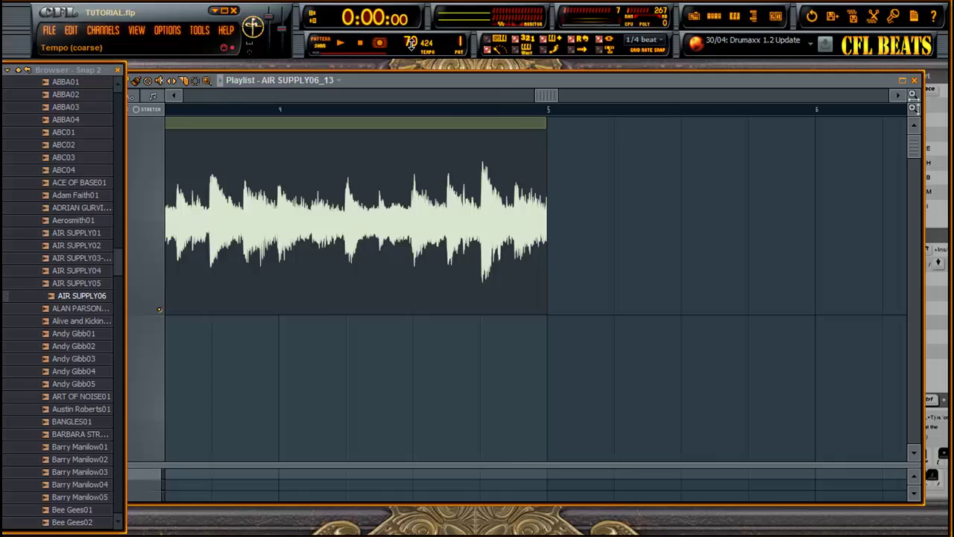
pyautogui.scroll(11, 411, 42)
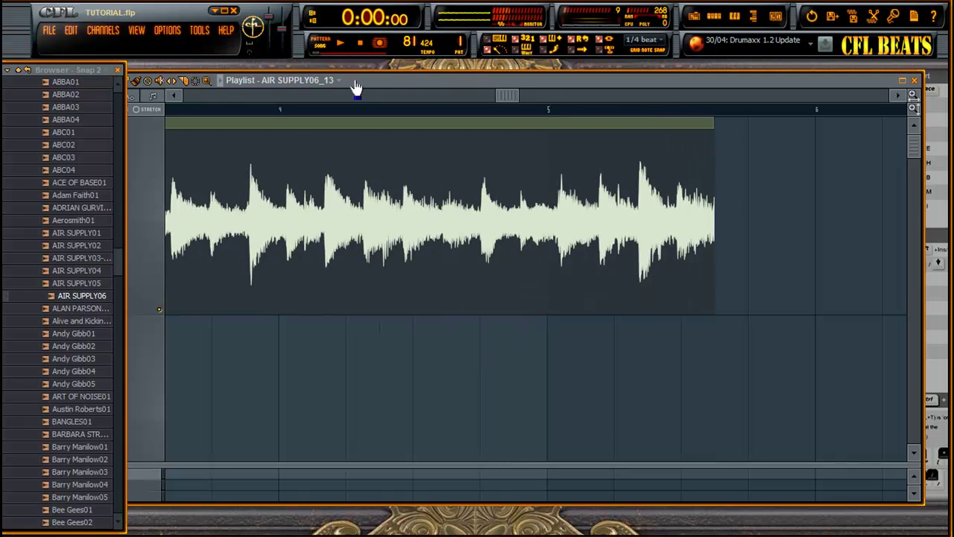
pyautogui.click(353, 44)
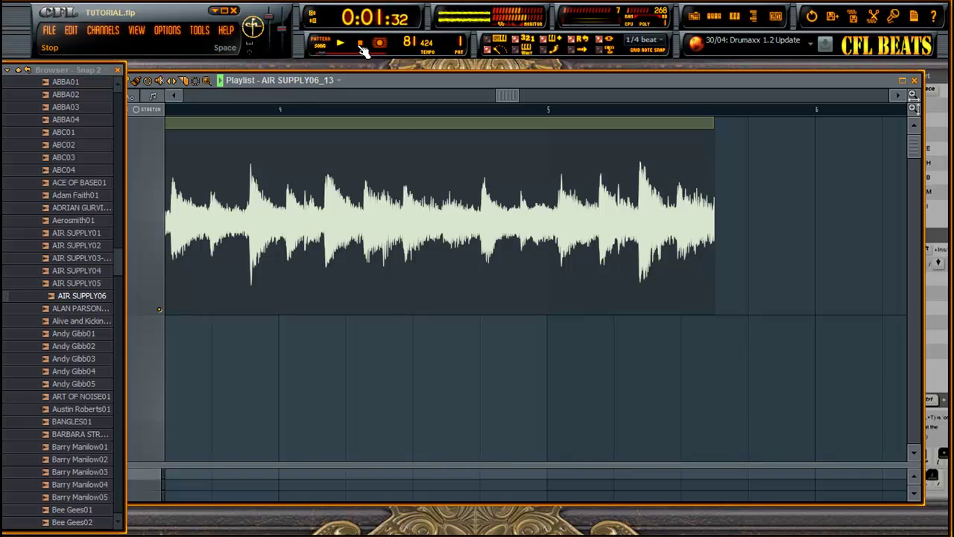
pyautogui.click(361, 45)
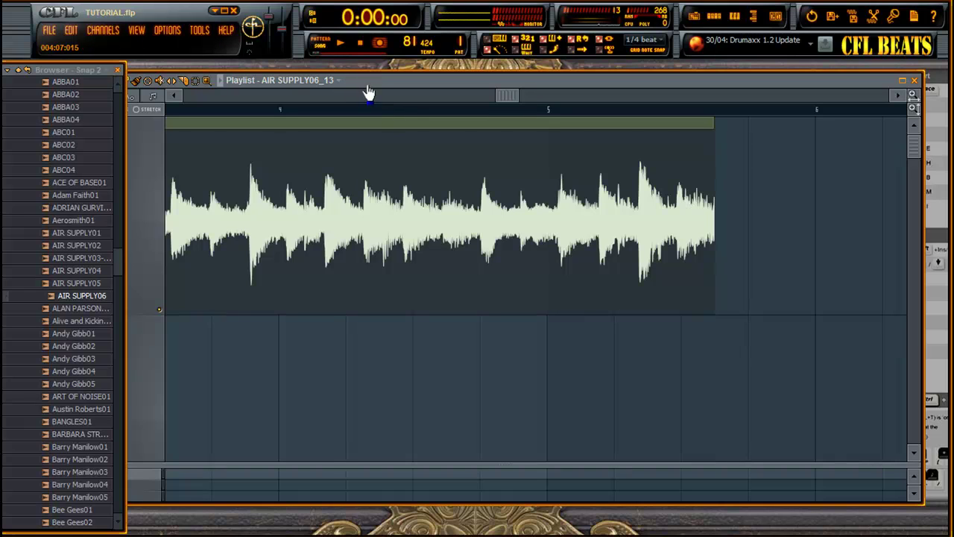
# Step: Check the File > Export options, then drag the tempo back to 70.424 BPM
pyautogui.click(50, 30)
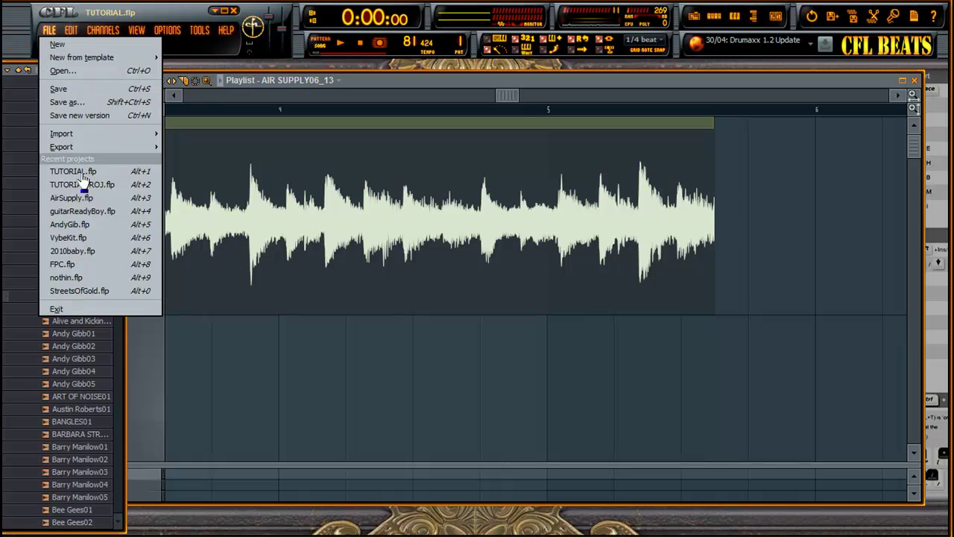
pyautogui.moveTo(94, 154)
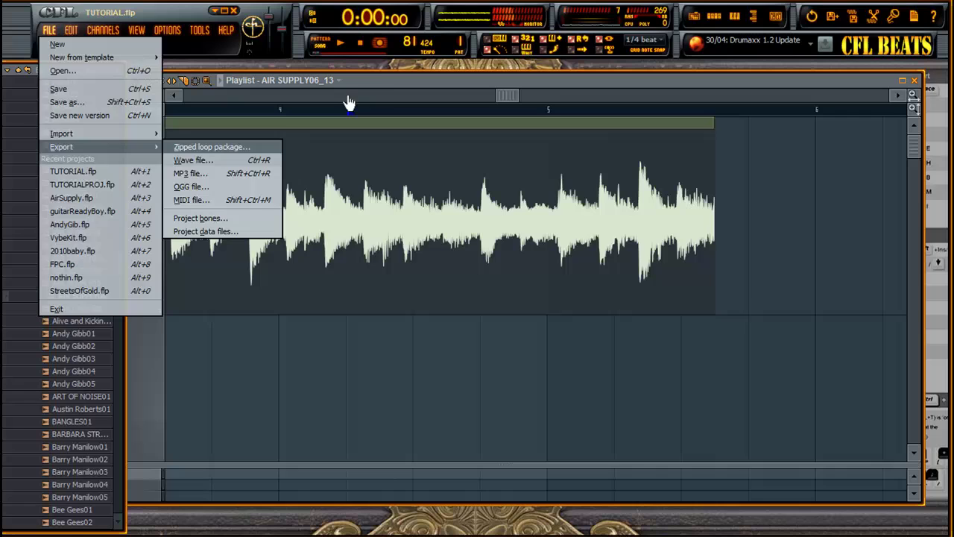
pyautogui.click(368, 85)
pyautogui.moveTo(406, 41)
pyautogui.mouseDown()
pyautogui.moveTo(406, 29)
pyautogui.moveTo(406, 69)
pyautogui.moveTo(397, 49)
pyautogui.mouseUp()
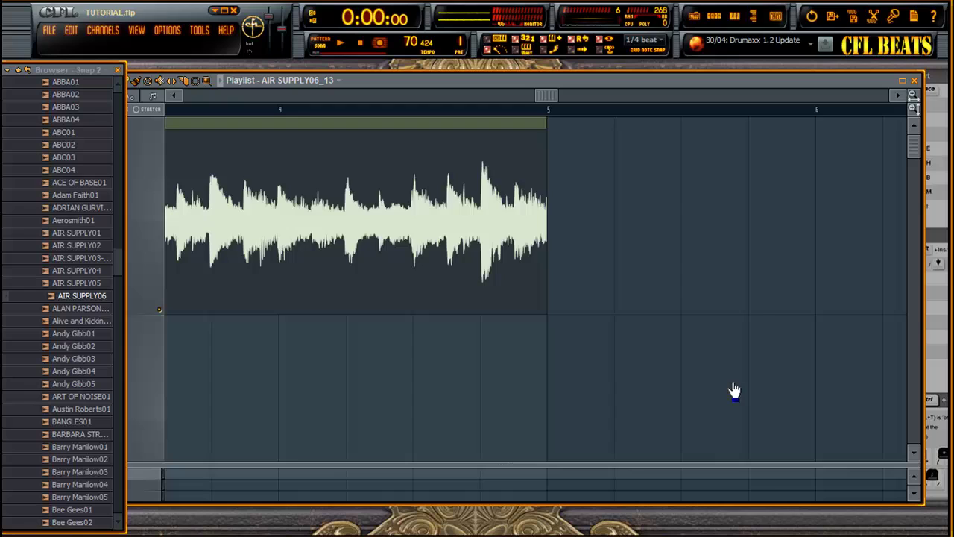
# Step: Export the song with Ctrl+R as TUTORIAL.wav on the Desktop
pyautogui.hotkey('ctrl', 'r')
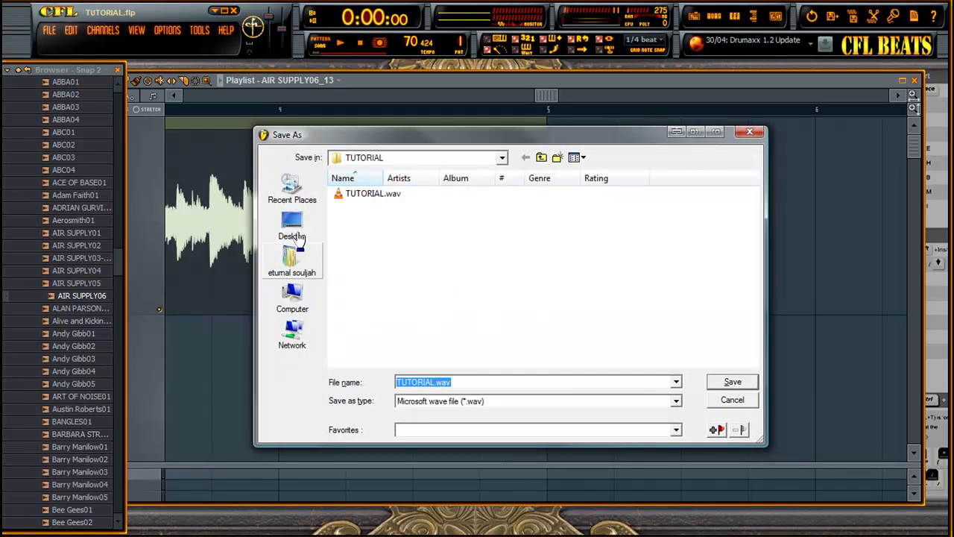
pyautogui.click(299, 234)
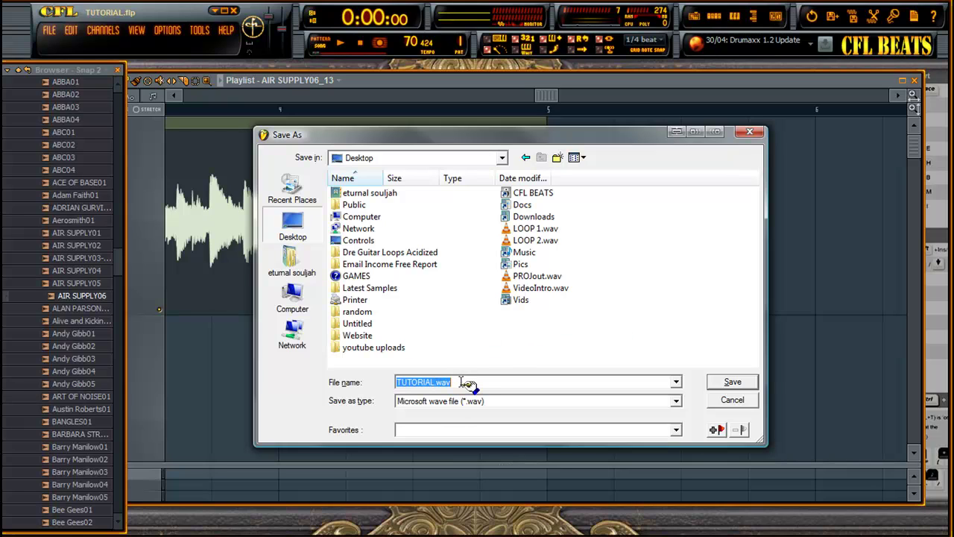
pyautogui.click(467, 383)
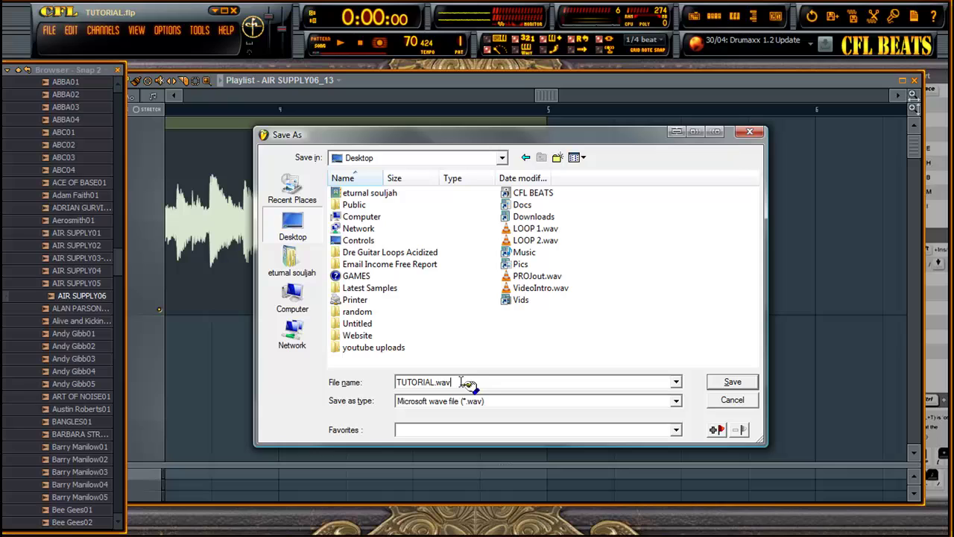
pyautogui.click(731, 386)
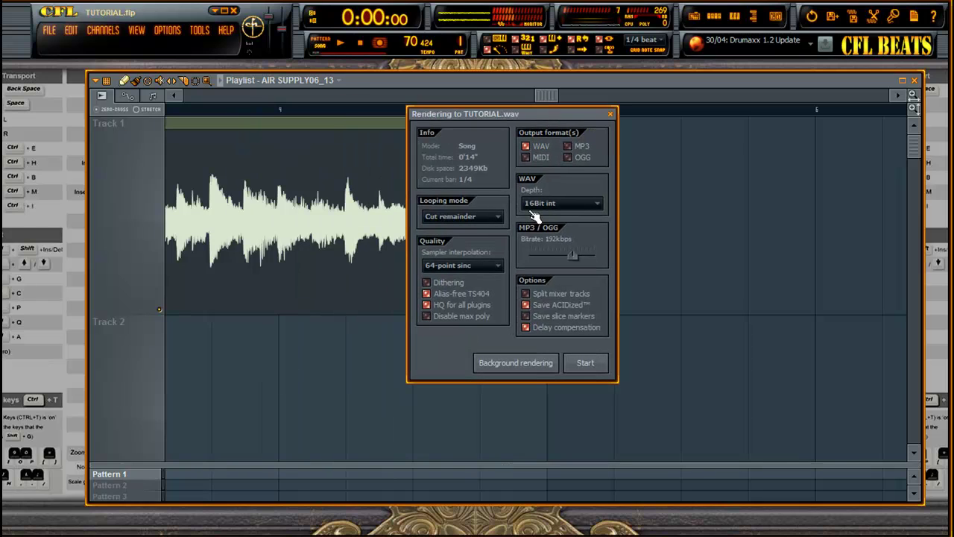
# Step: Enable Save ACIDized, set Cut remainder looping, and render TUTORIAL.wav
pyautogui.click(535, 307)
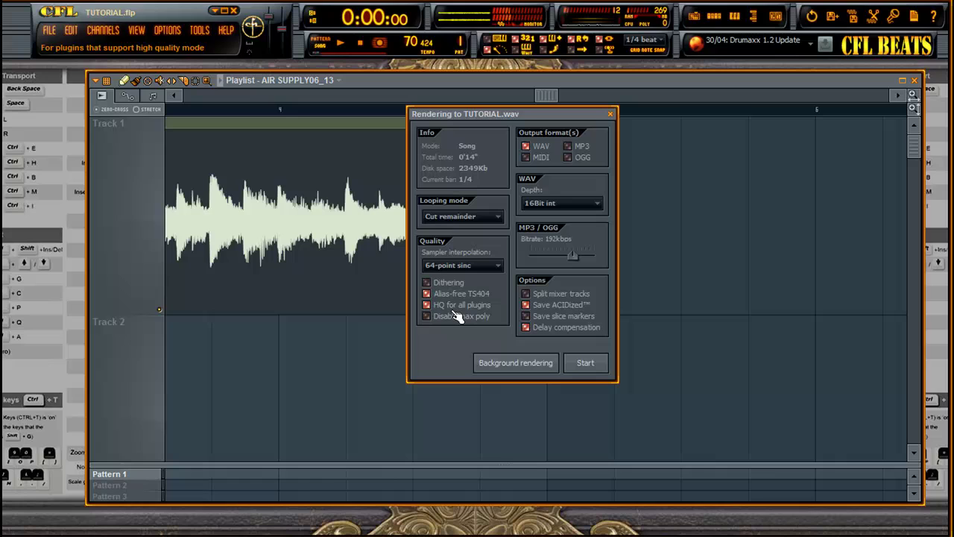
pyautogui.click(492, 218)
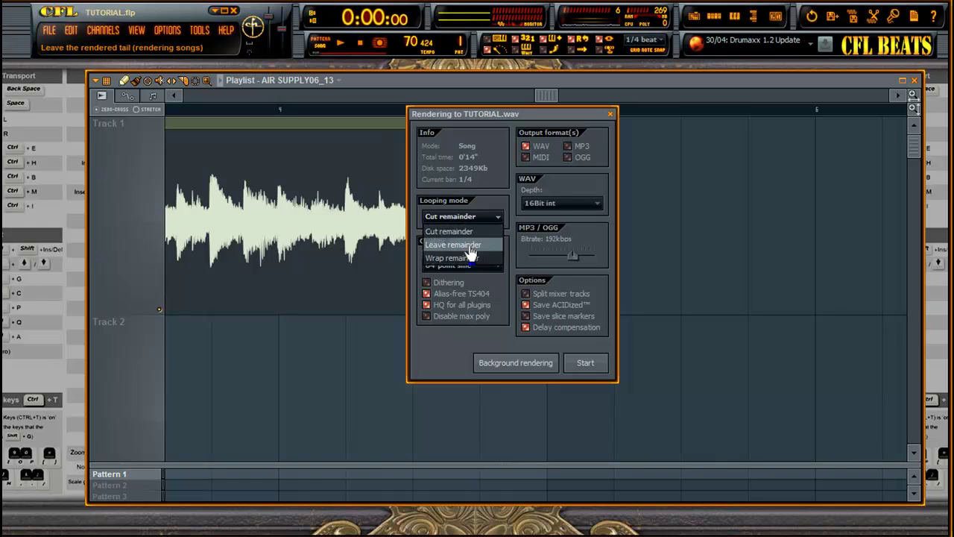
pyautogui.click(470, 243)
pyautogui.click(498, 223)
pyautogui.click(456, 229)
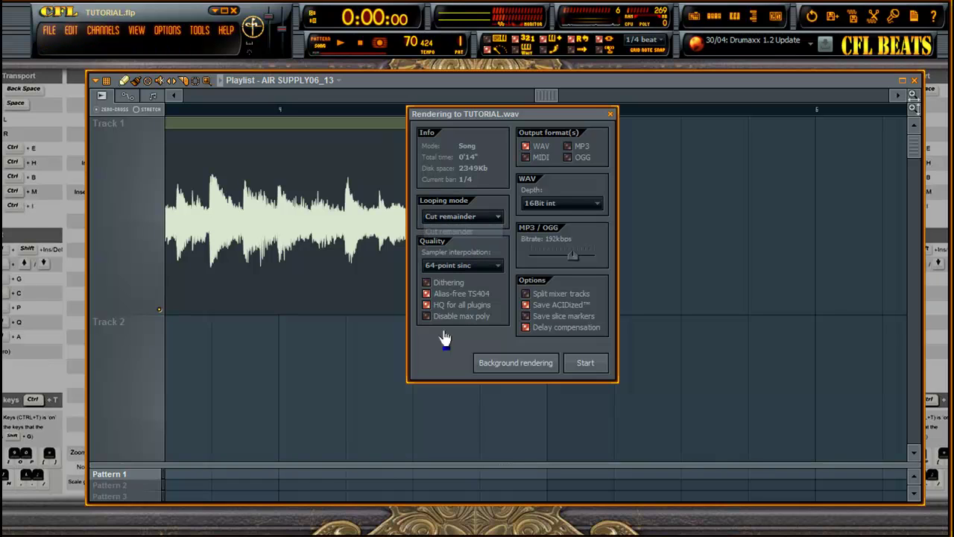
pyautogui.click(585, 363)
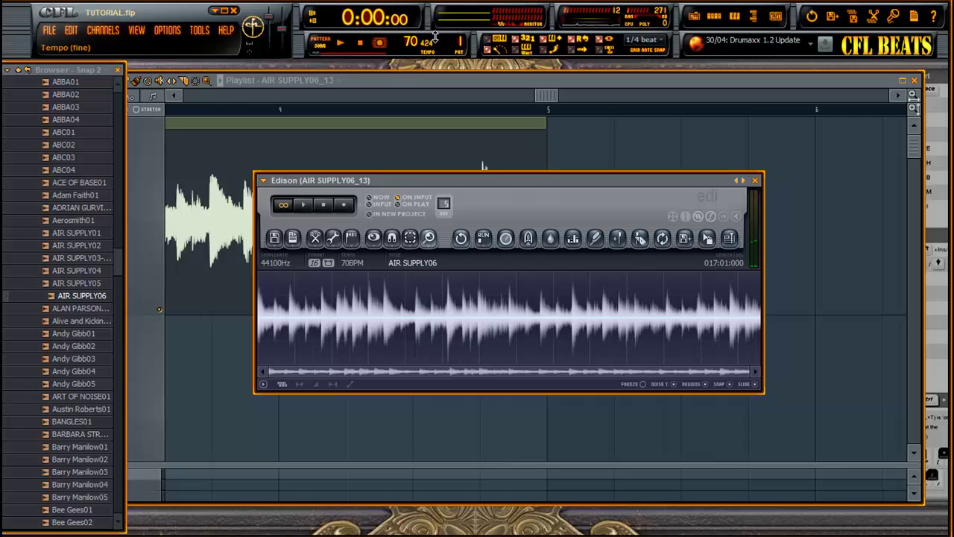
# Step: Switch the Browser to Snap 1 and add the rendered TUTORIAL loop from Desktop to the Playlist
pyautogui.click(107, 75)
pyautogui.click(114, 95)
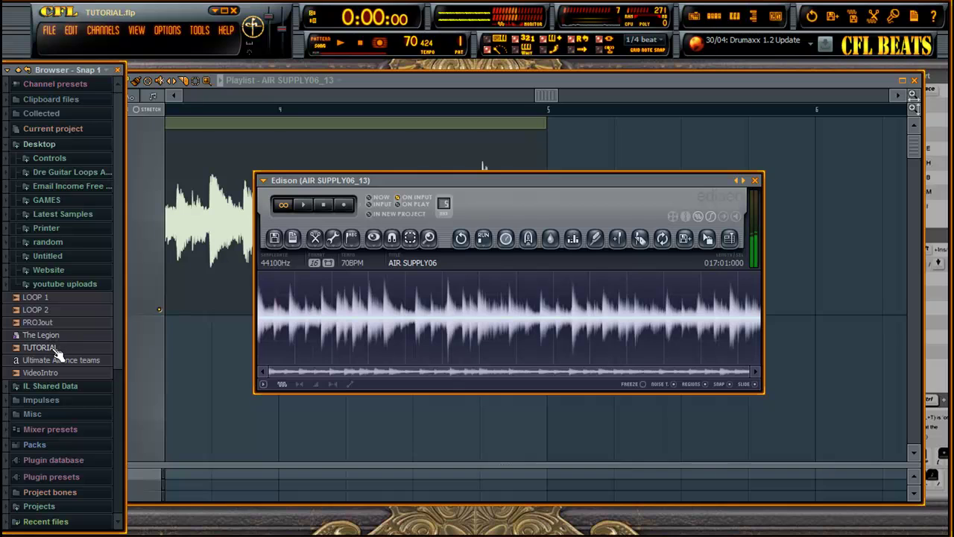
pyautogui.moveTo(53, 349); pyautogui.dragTo(169, 342)
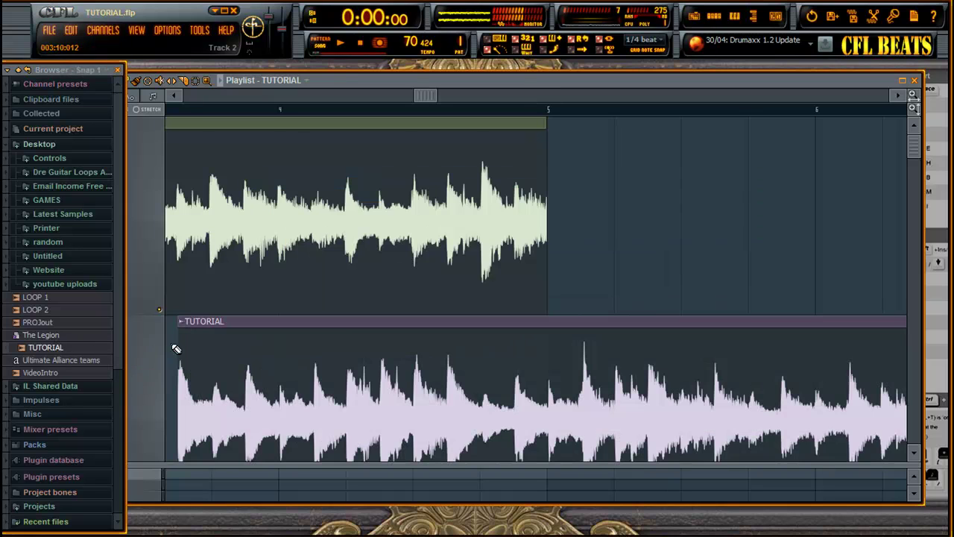
# Step: Align the TUTORIAL clip to bar 1 under AIR SUPPLY06_13, viewing bars 1 to 36
pyautogui.moveTo(351, 322); pyautogui.dragTo(258, 326)
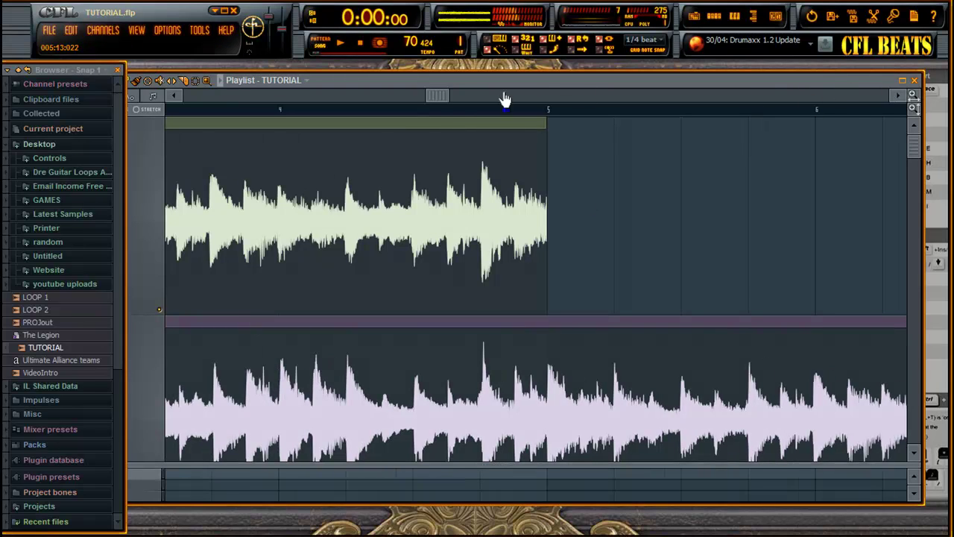
pyautogui.moveTo(437, 97); pyautogui.dragTo(292, 97)
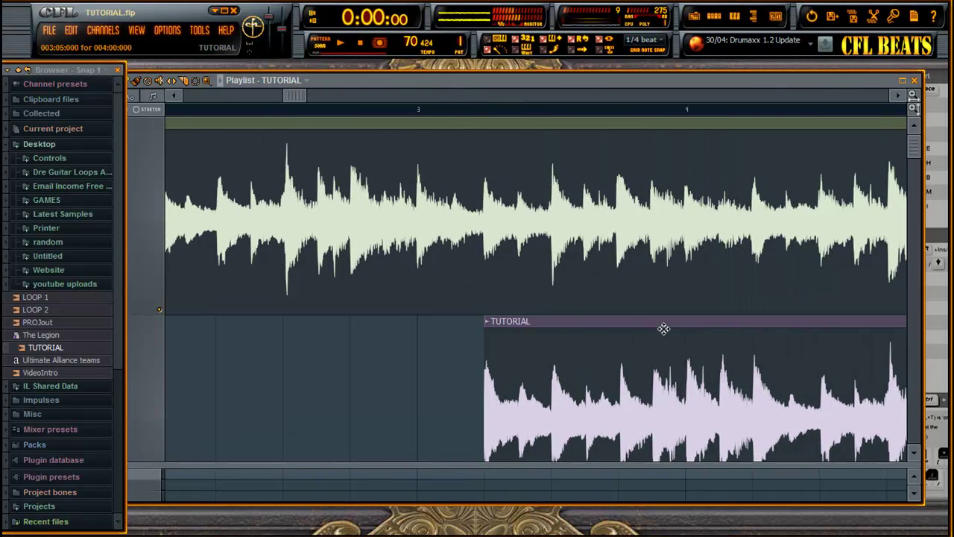
pyautogui.moveTo(628, 315); pyautogui.dragTo(246, 321)
pyautogui.moveTo(306, 97); pyautogui.dragTo(195, 98)
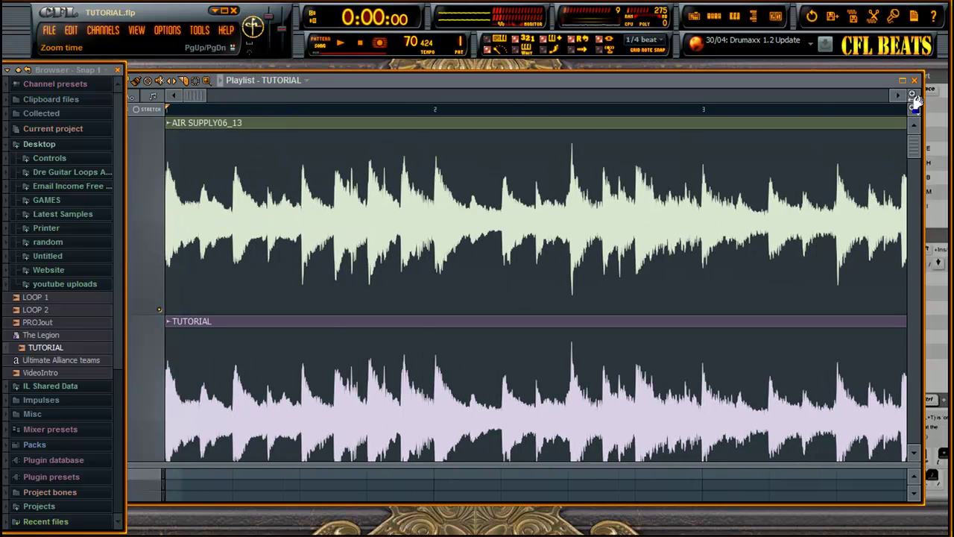
pyautogui.moveTo(913, 94); pyautogui.dragTo(542, 225)
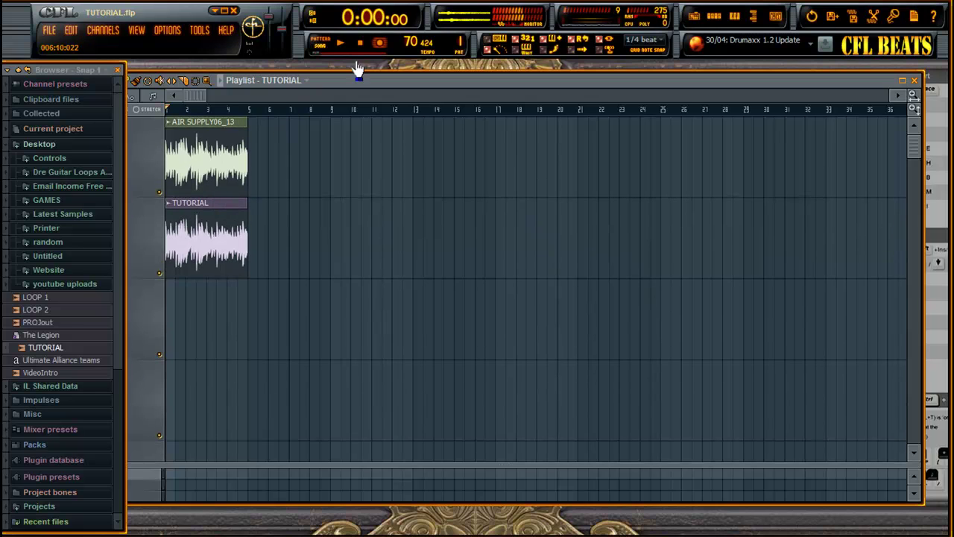
# Step: Raise the tempo to 289.424 BPM and restretch all channels so TUTORIAL still ends at bar 5
pyautogui.moveTo(409, 43); pyautogui.dragTo(400, 419)
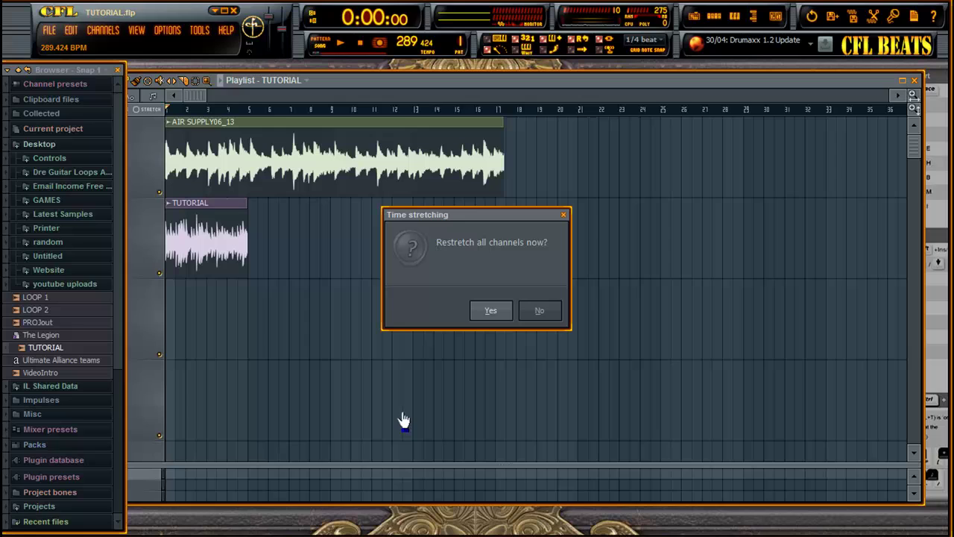
pyautogui.click(506, 310)
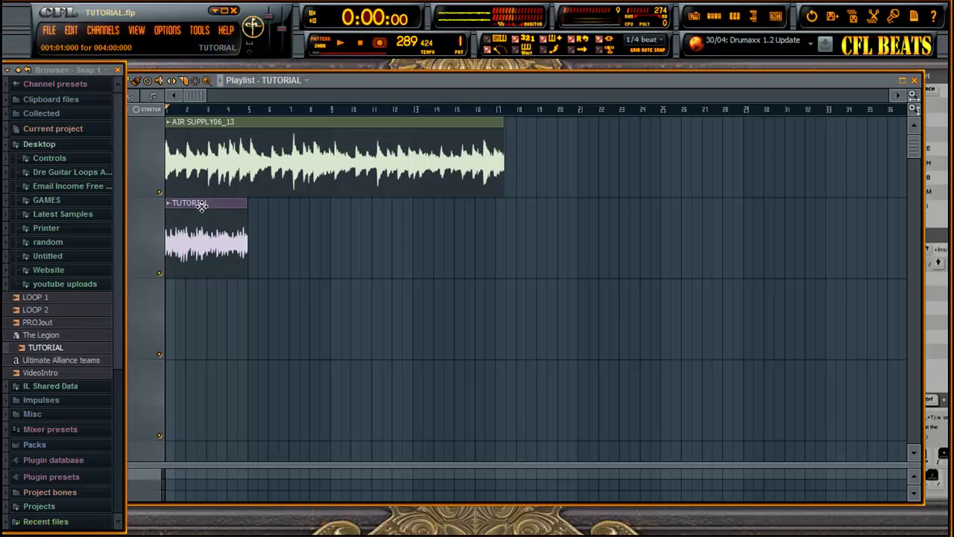
# Step: Delete the AIR SUPPLY06_13 clip, move TUTORIAL up to track 1, and preview playback
pyautogui.rightClick(330, 121)
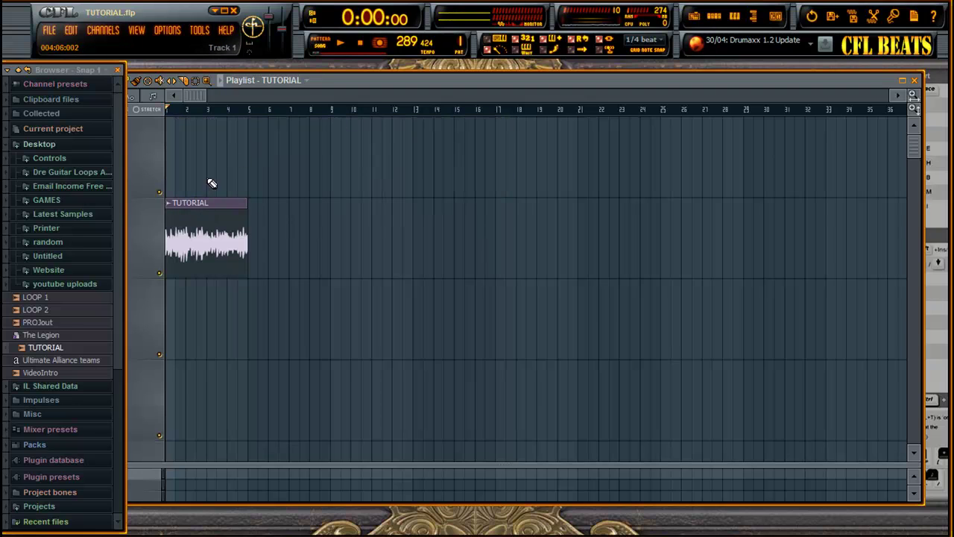
pyautogui.moveTo(213, 203); pyautogui.dragTo(192, 88)
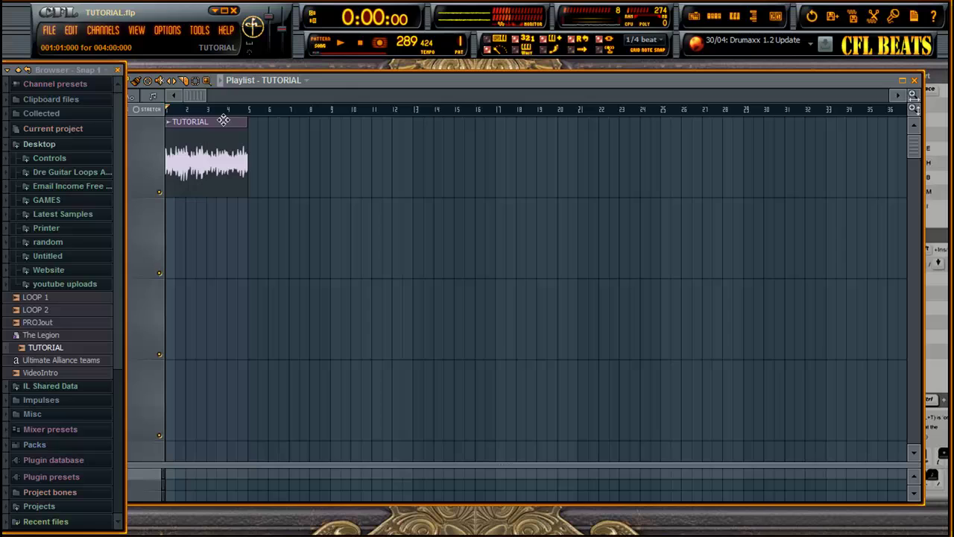
pyautogui.click(348, 44)
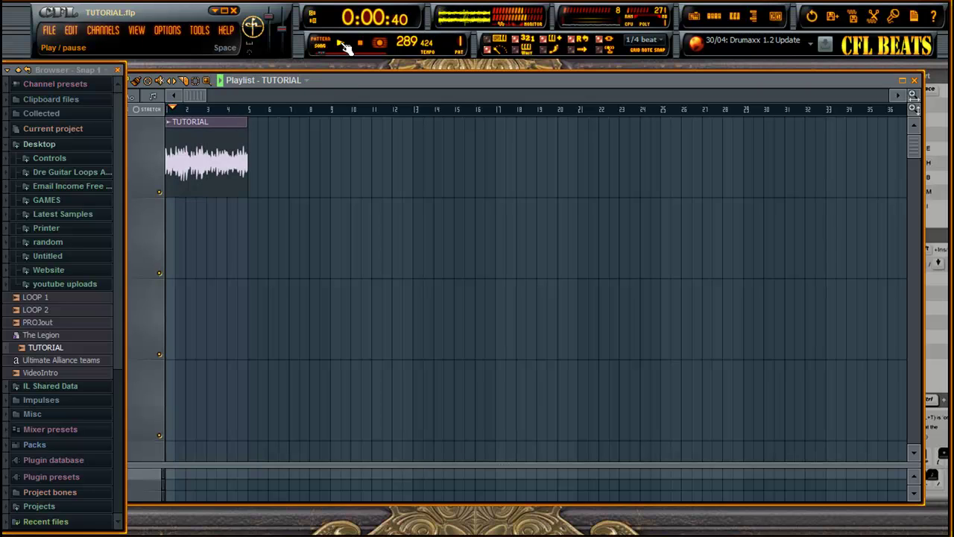
pyautogui.click(364, 46)
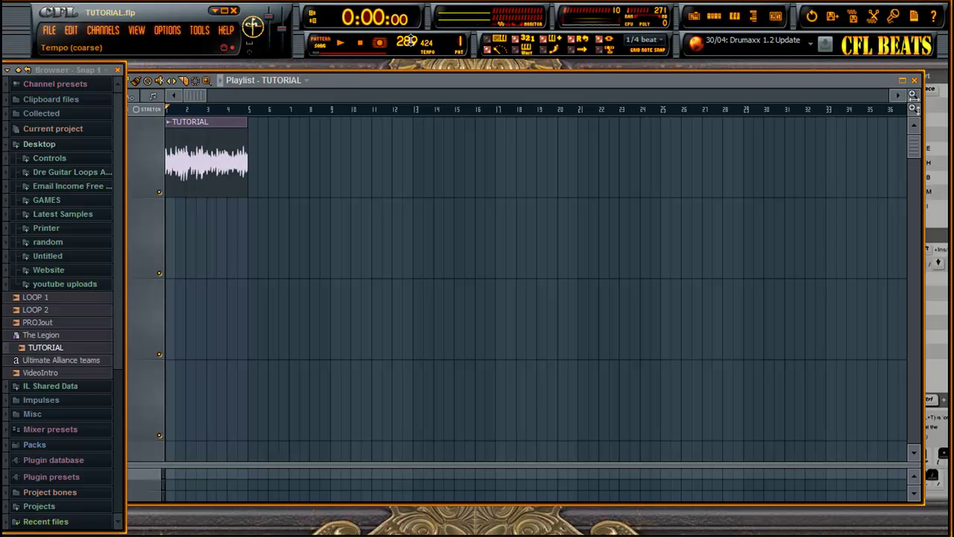
# Step: Lower the tempo to 87.424 BPM, restretch the loop, and play it back
pyautogui.moveTo(407, 42); pyautogui.dragTo(407, 60)
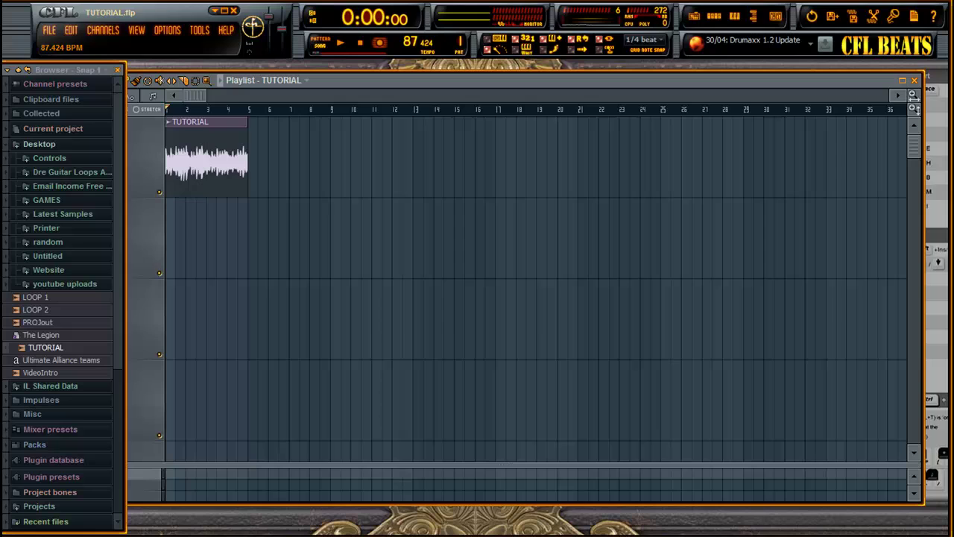
pyautogui.moveTo(407, 60); pyautogui.dragTo(398, 47)
pyautogui.click(492, 310)
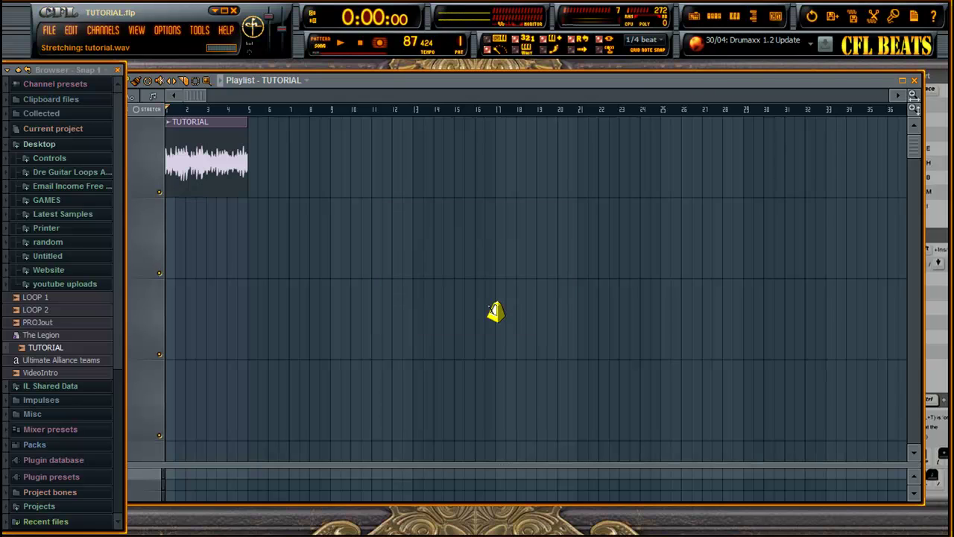
pyautogui.click(341, 43)
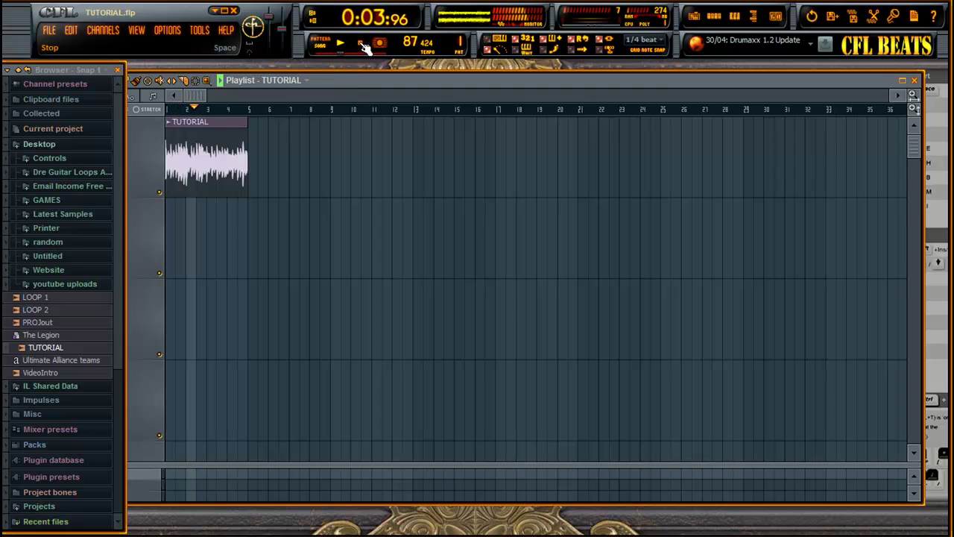
pyautogui.click(362, 45)
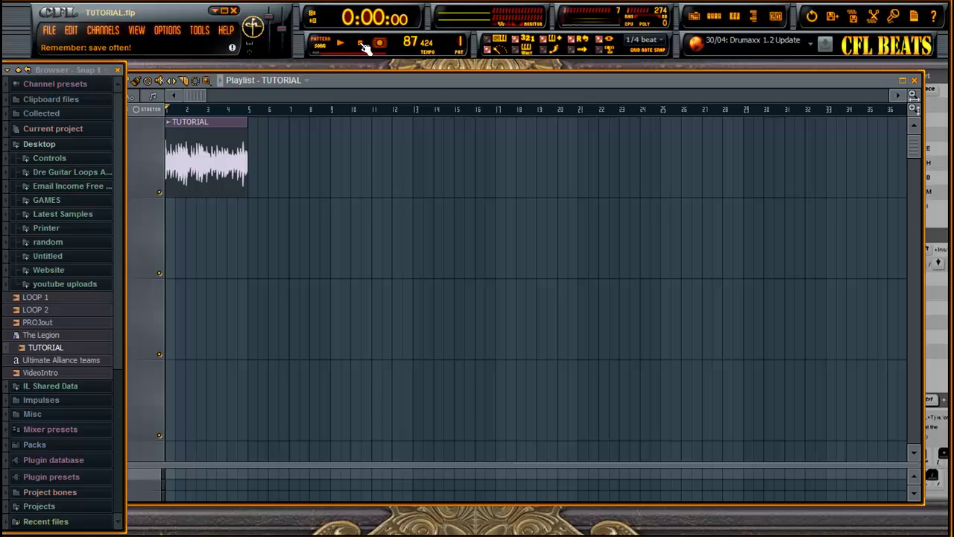